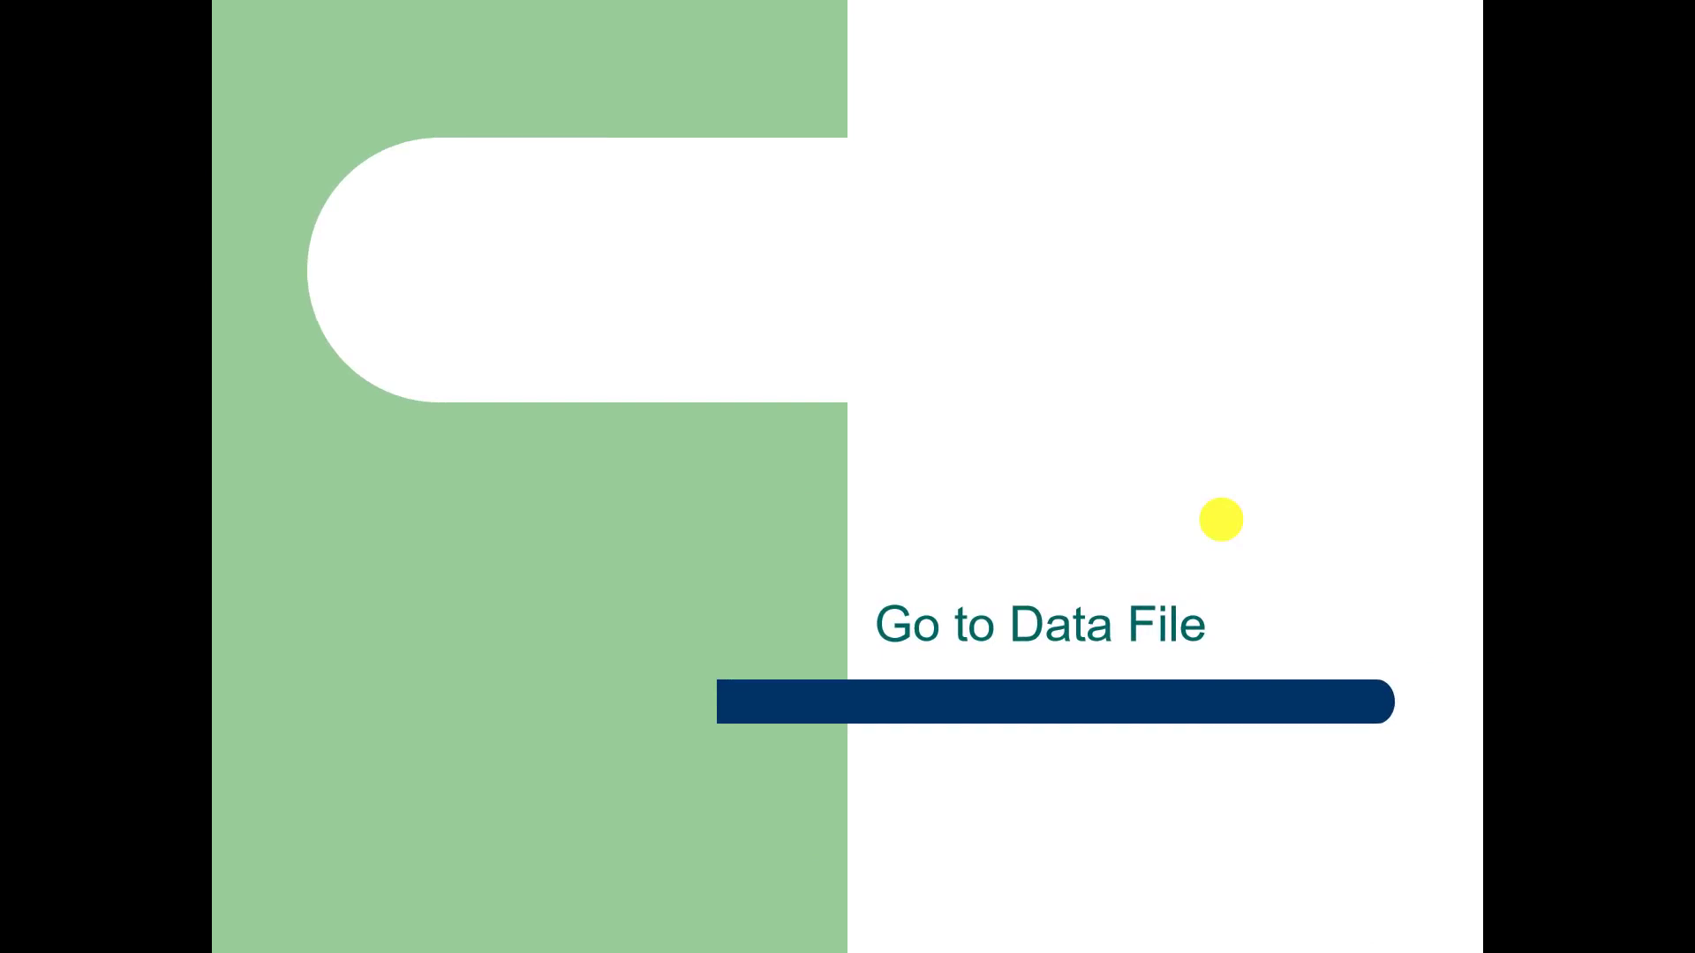
- End the slide show, switch to Stata and clear the Results window with cls
key("Escape")
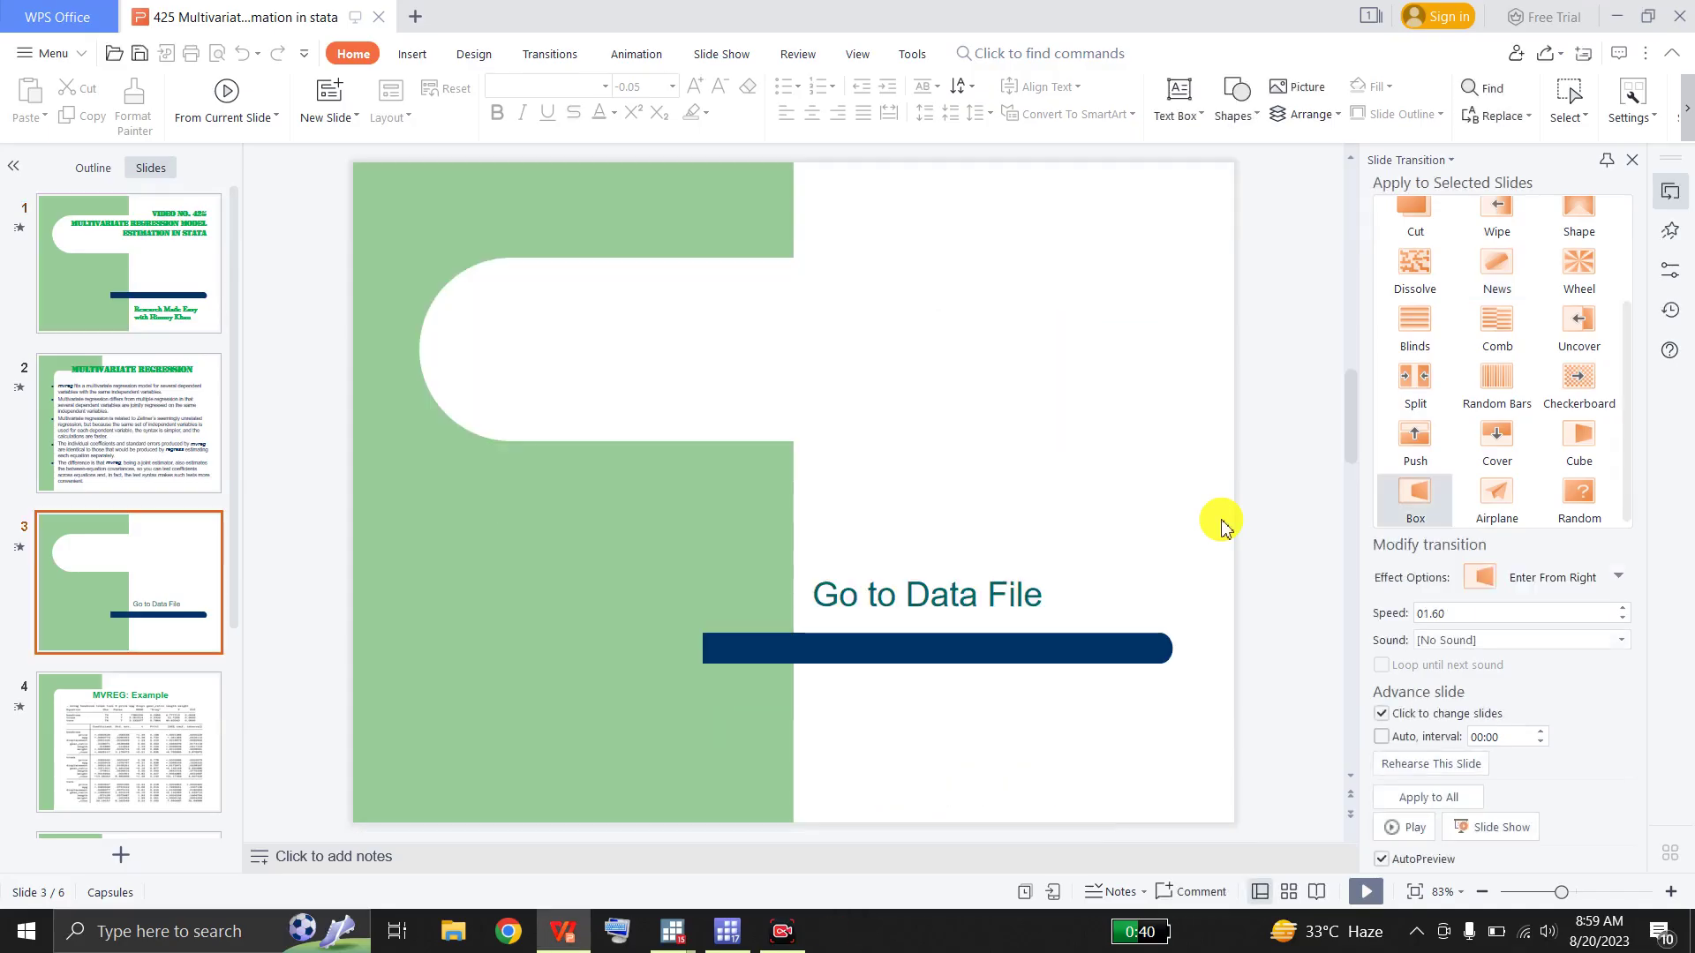
left_click(726, 930)
left_click(606, 858)
type("cls")
key("Return")
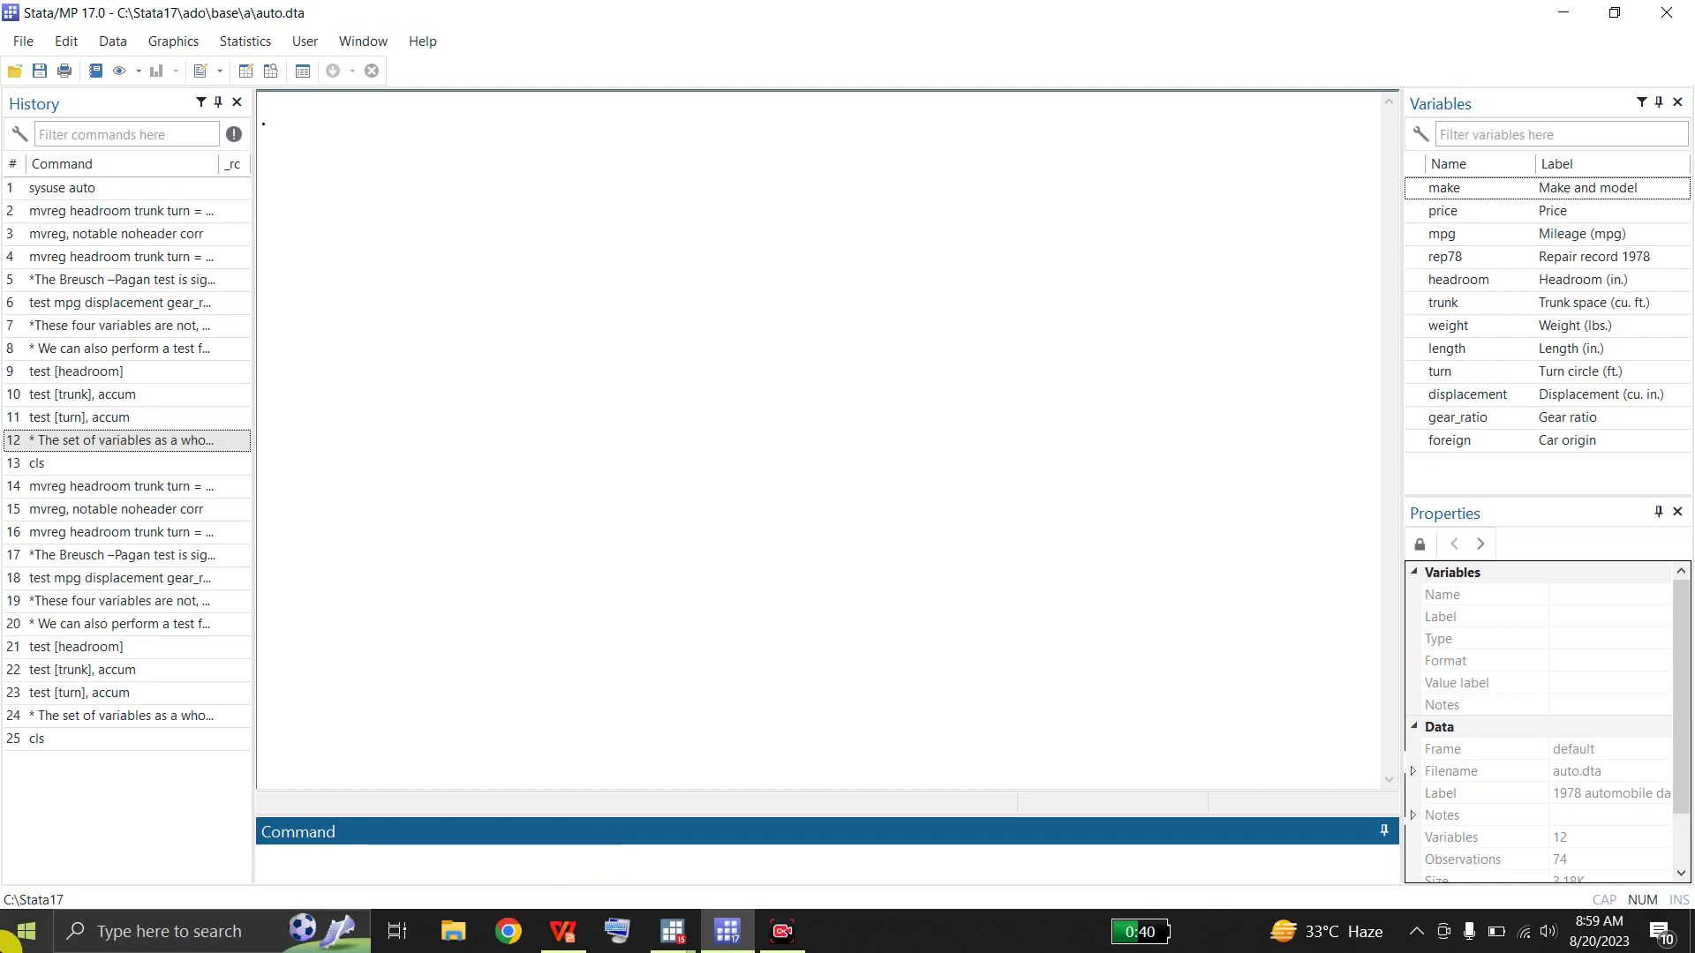
- Run the multivariate regression mvreg headroom trunk turn = price mpg displ length weight gear_ratio and review its equation and coefficient tables
left_click(207, 488)
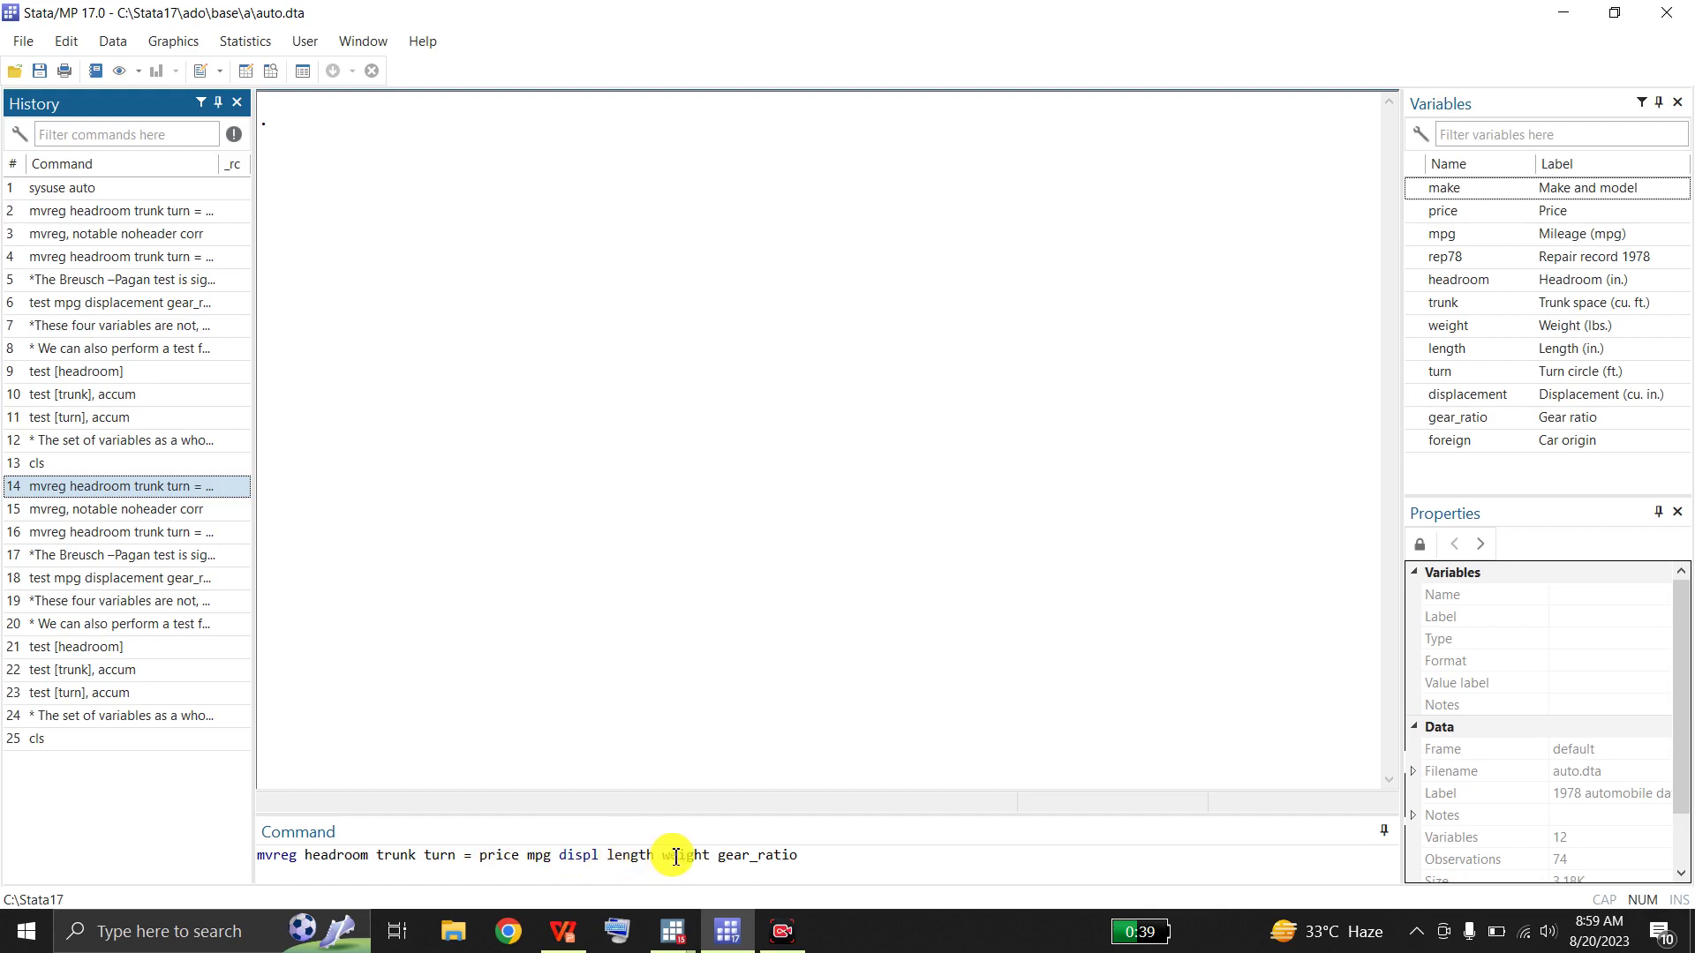
left_click(804, 855)
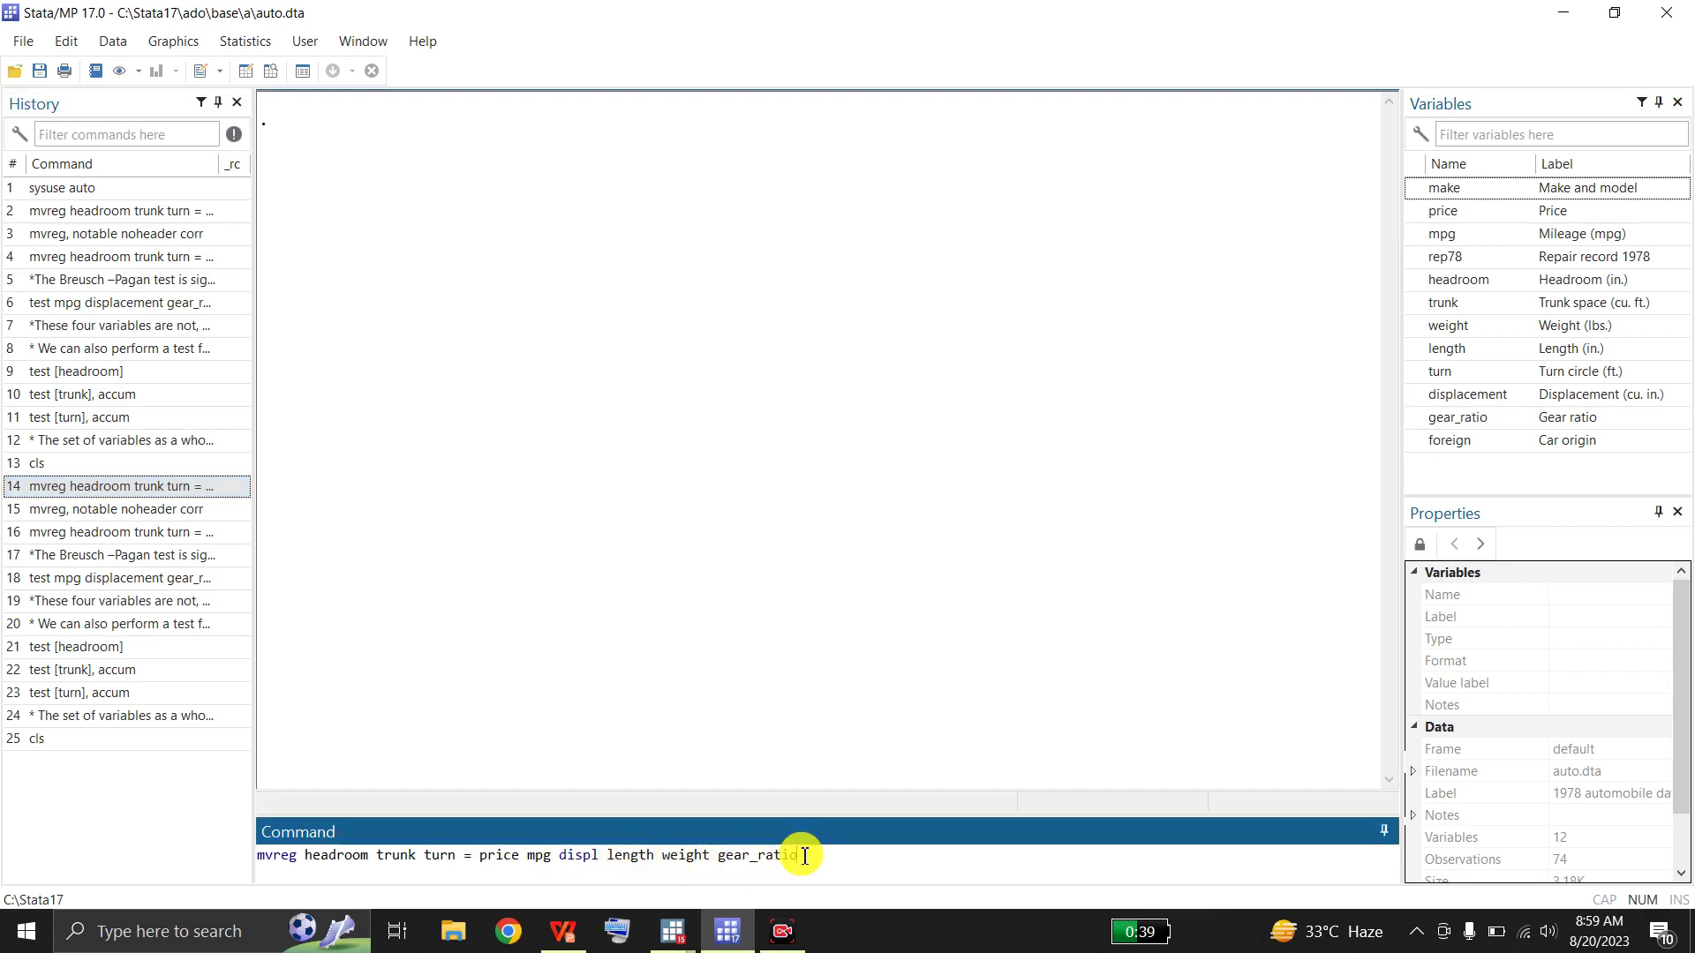
key("Return")
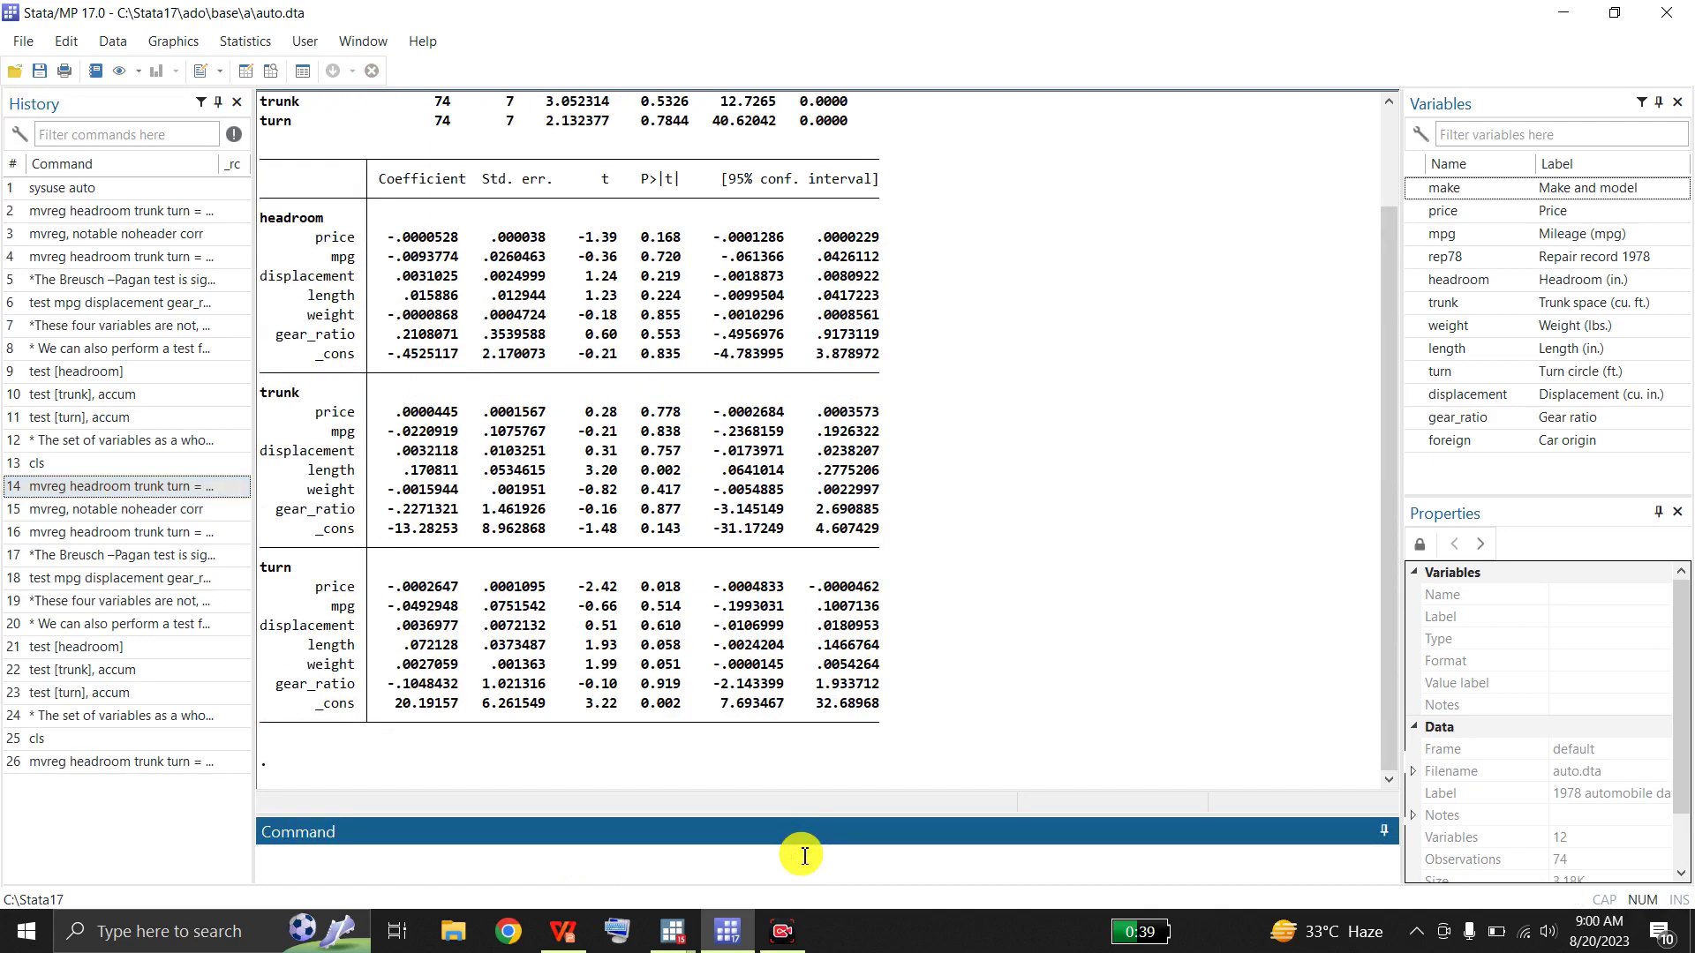
left_click_drag(1384, 509, 1383, 433)
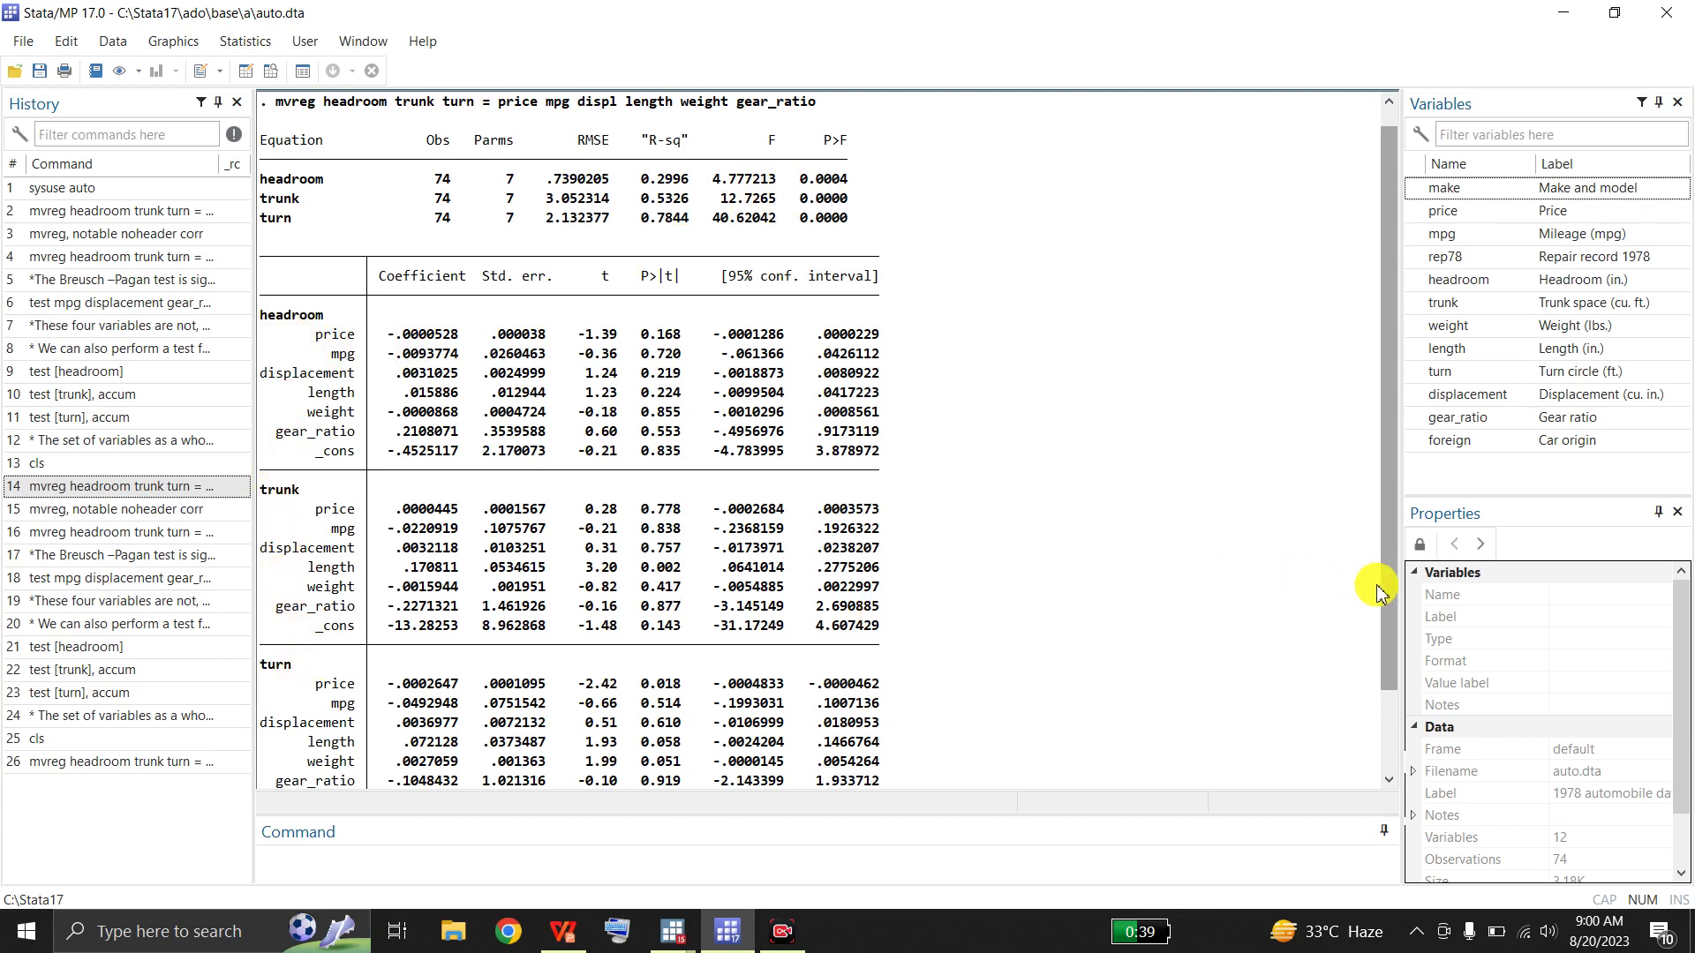
left_click_drag(1386, 601, 1393, 645)
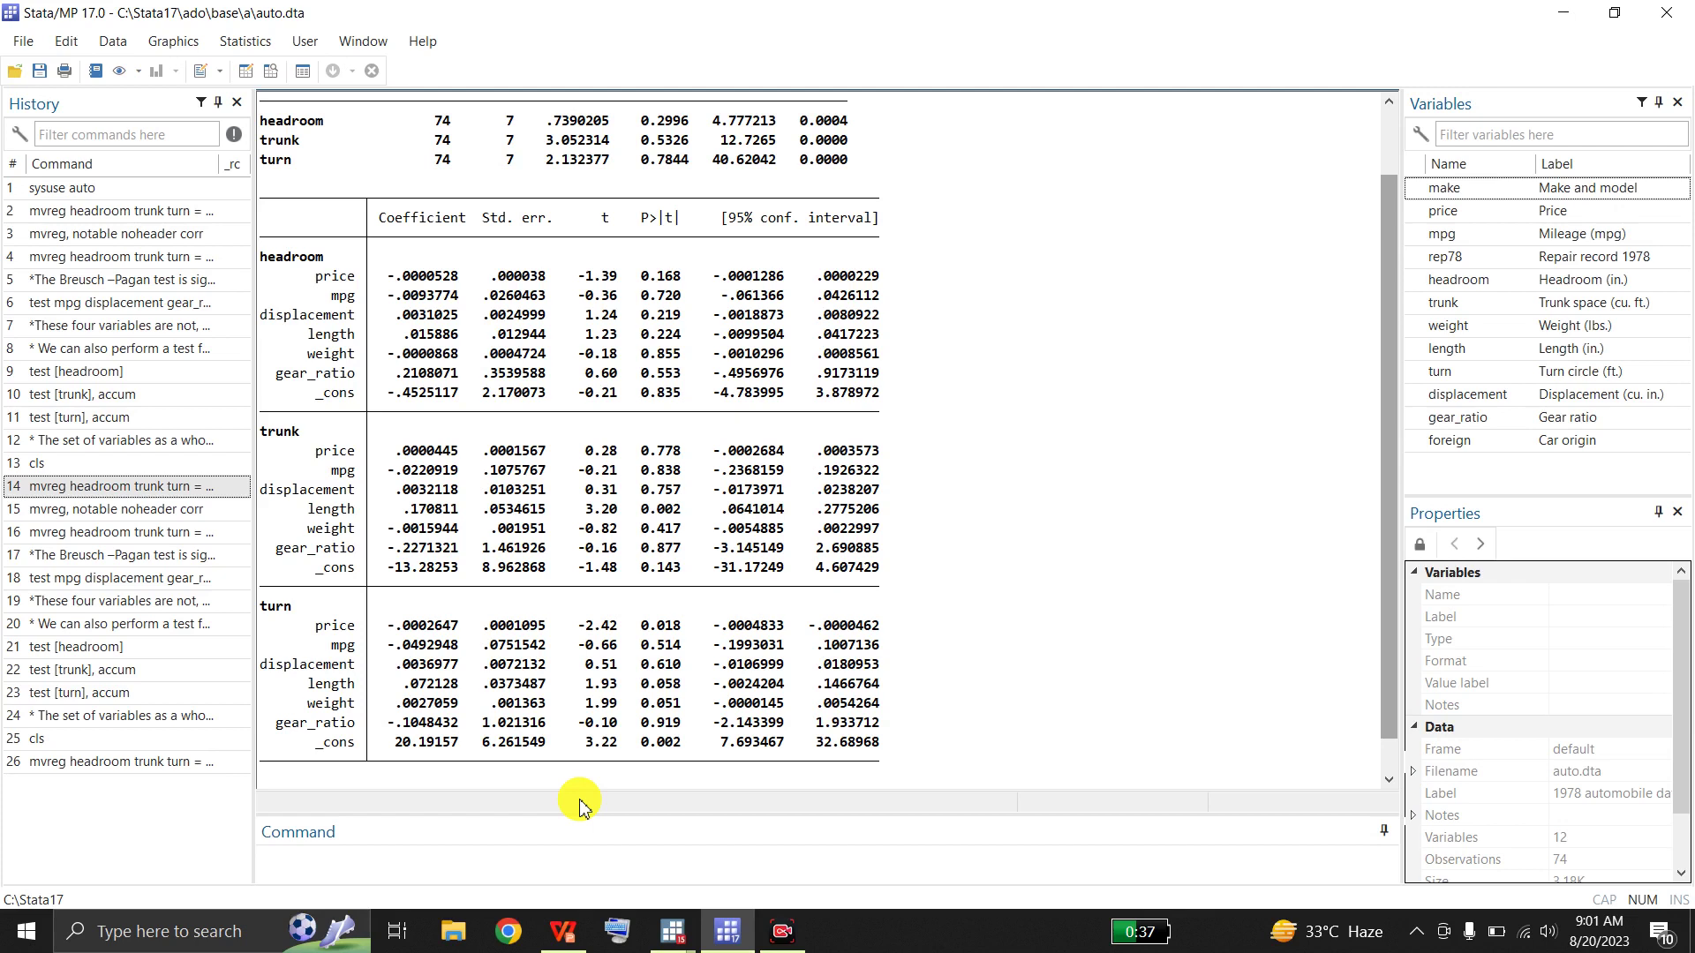
- Display only the residual correlation matrix and Breusch–Pagan test by running mvreg, notable noheader corr
left_click(202, 512)
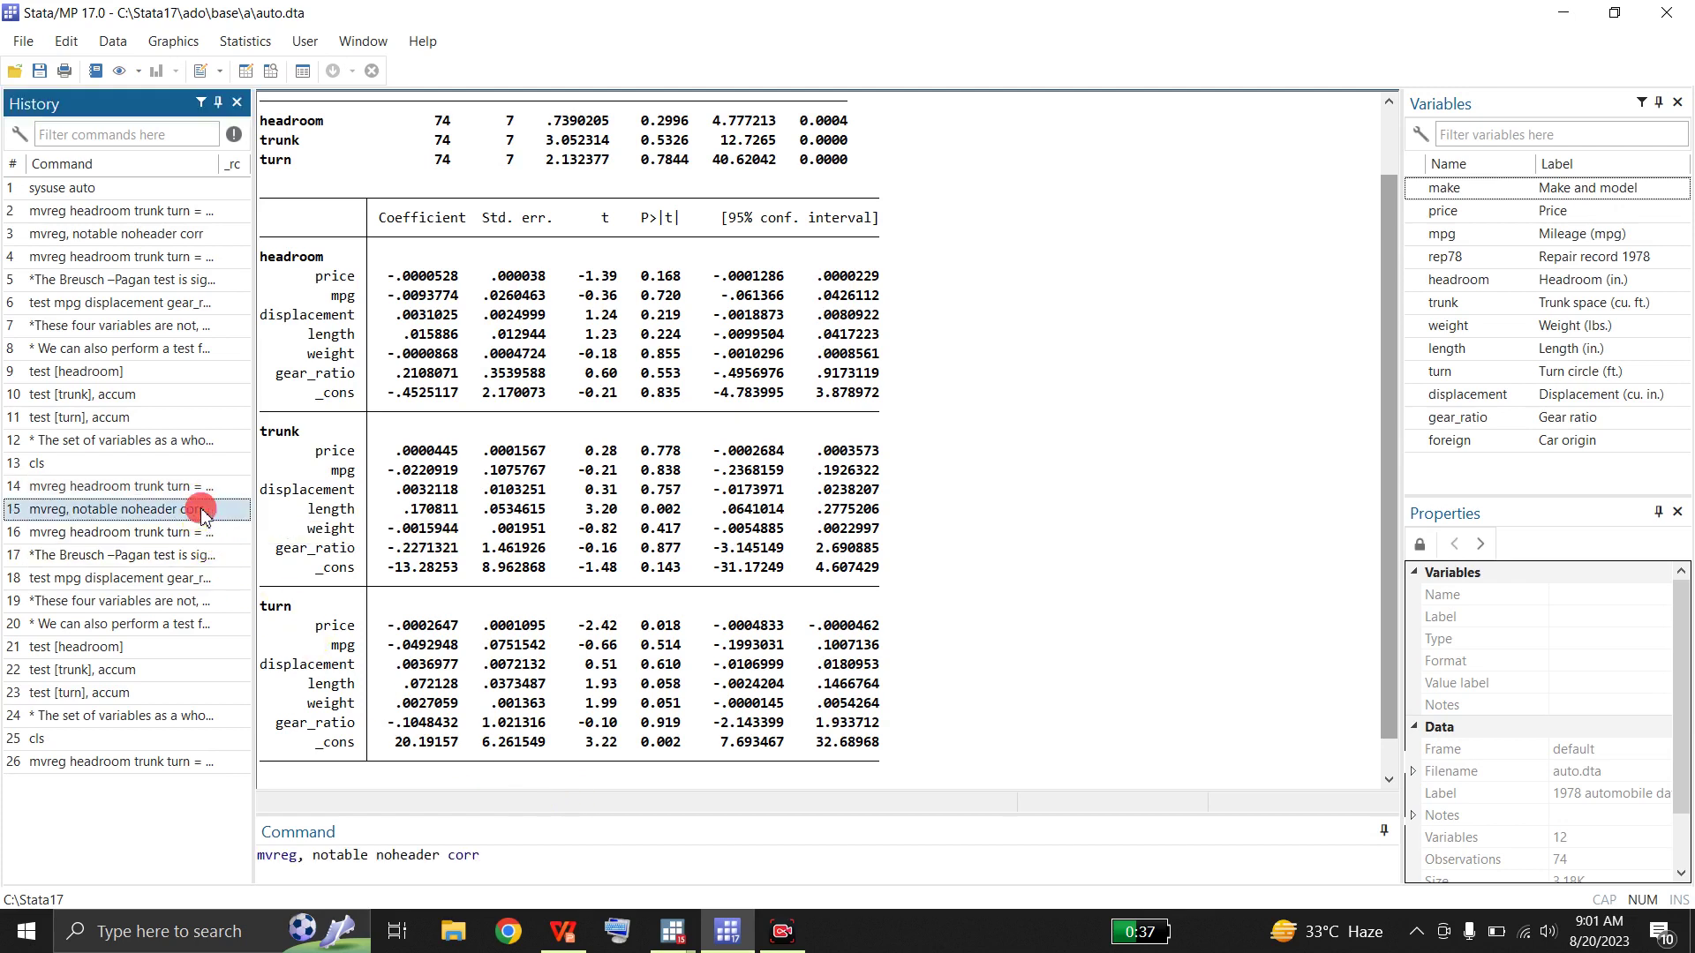
left_click(498, 853)
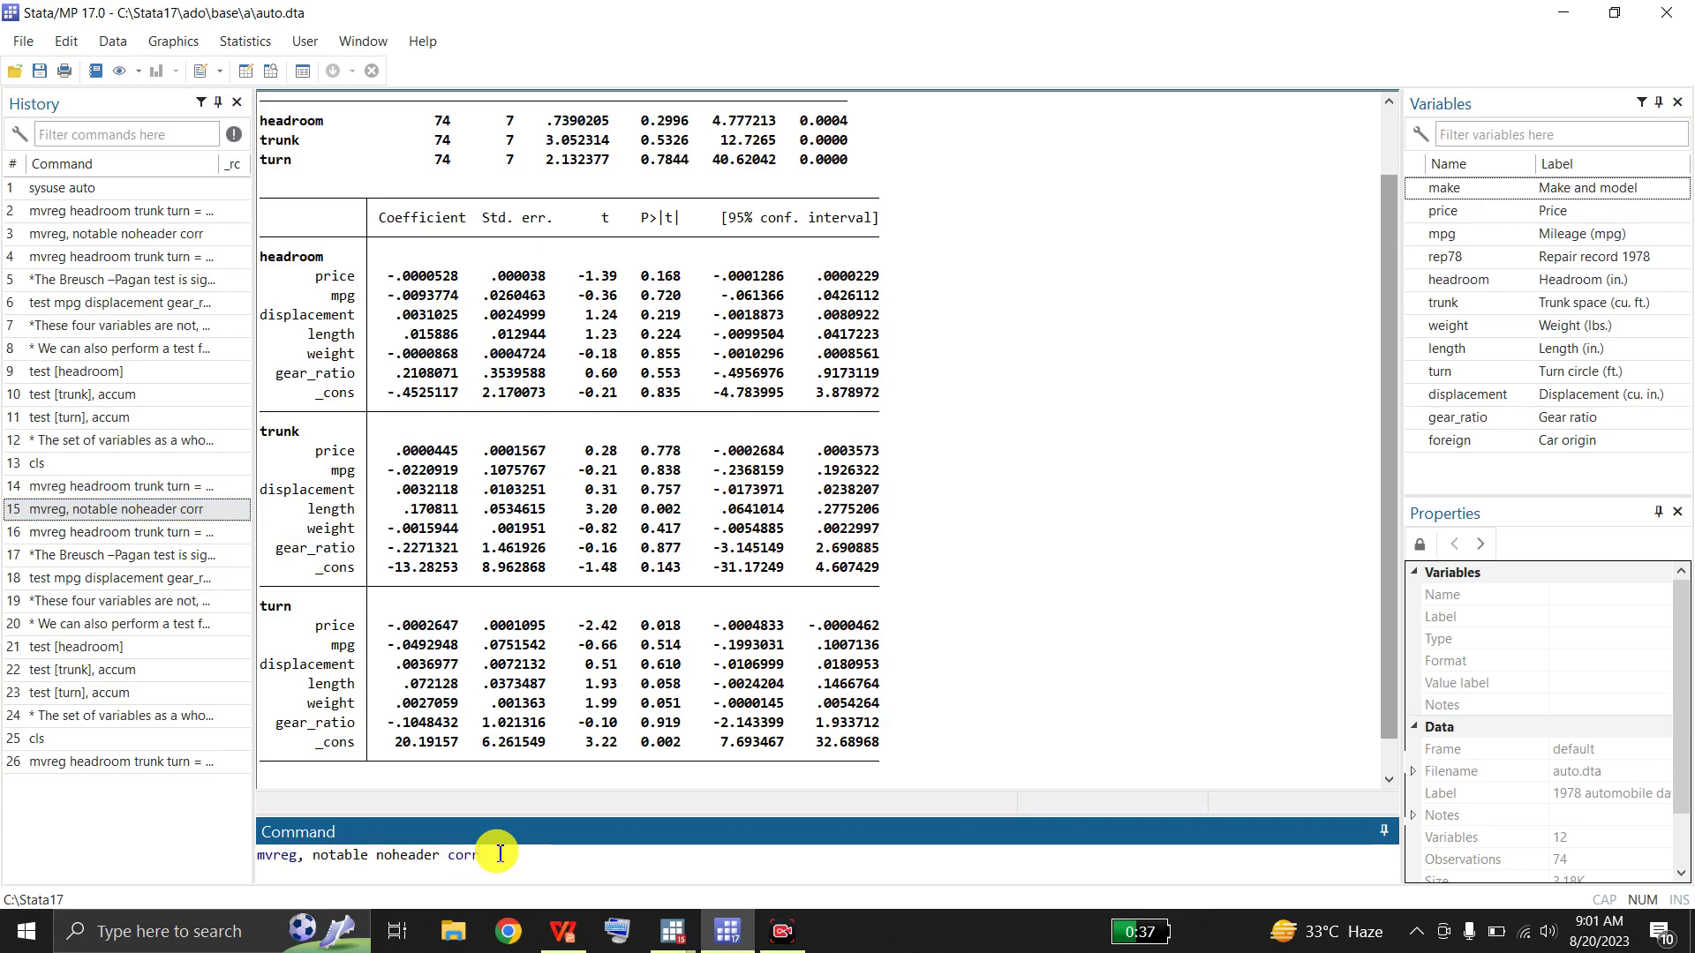
key("Return")
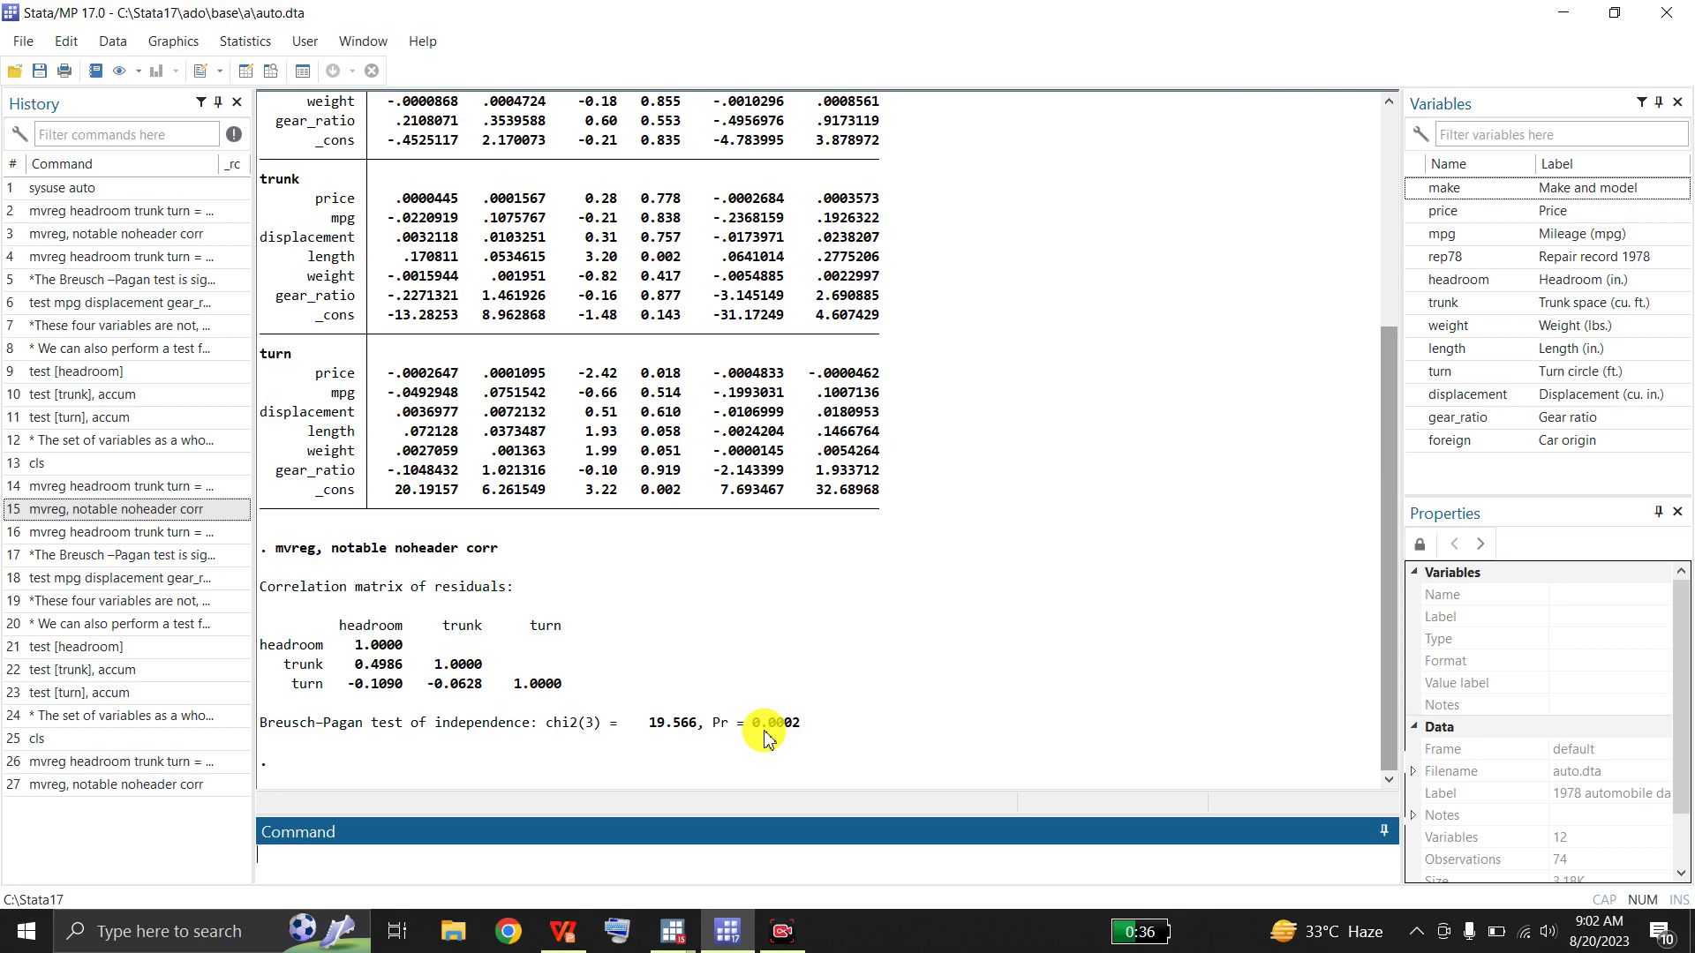
- Rerun the full regression as mvreg headroom trunk turn = price mpg displ length weight gear_ratio, corr and review the complete output
left_click(168, 534)
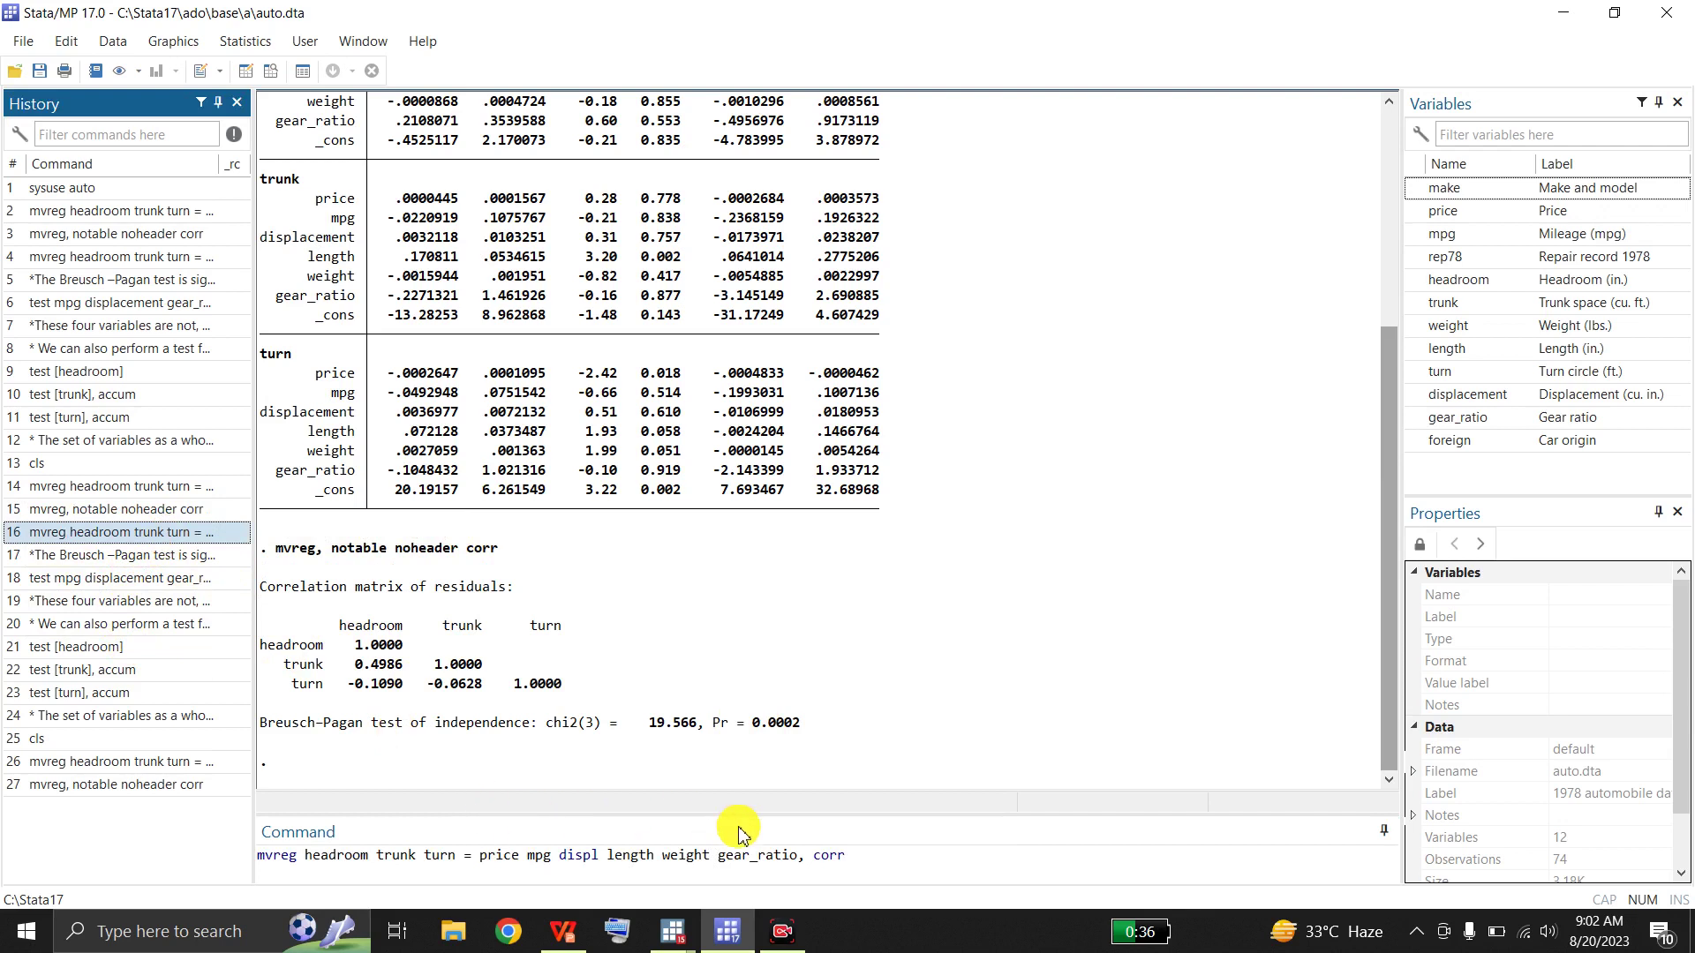
left_click(858, 859)
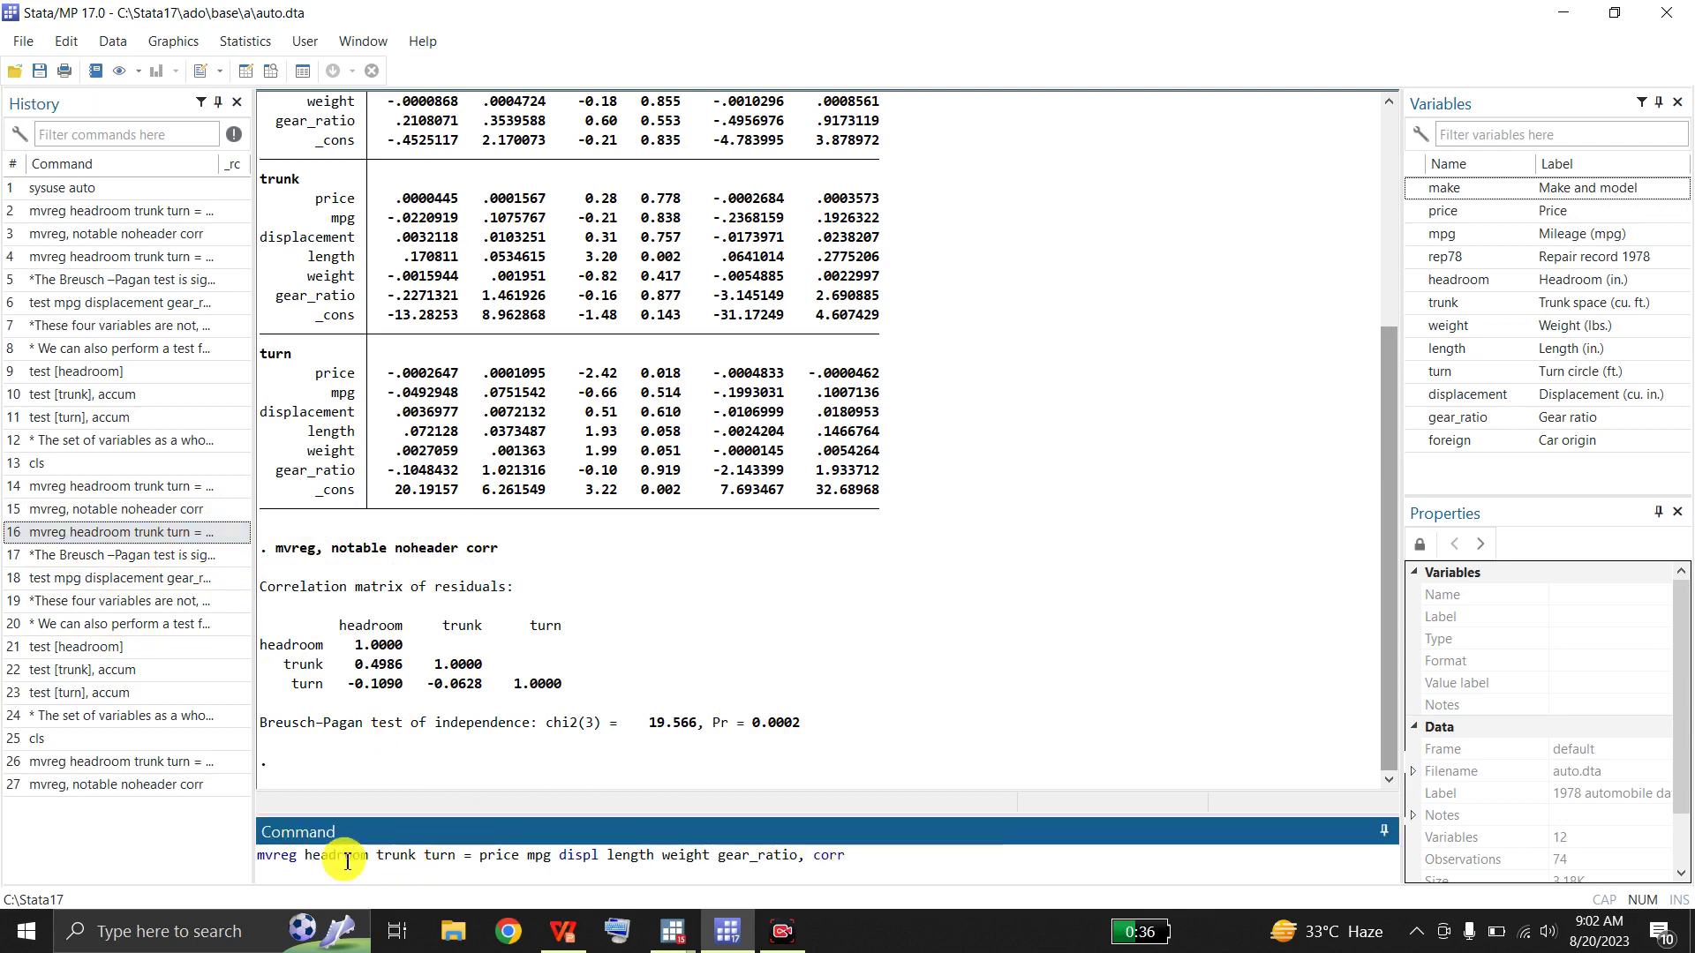
left_click_drag(263, 861, 801, 861)
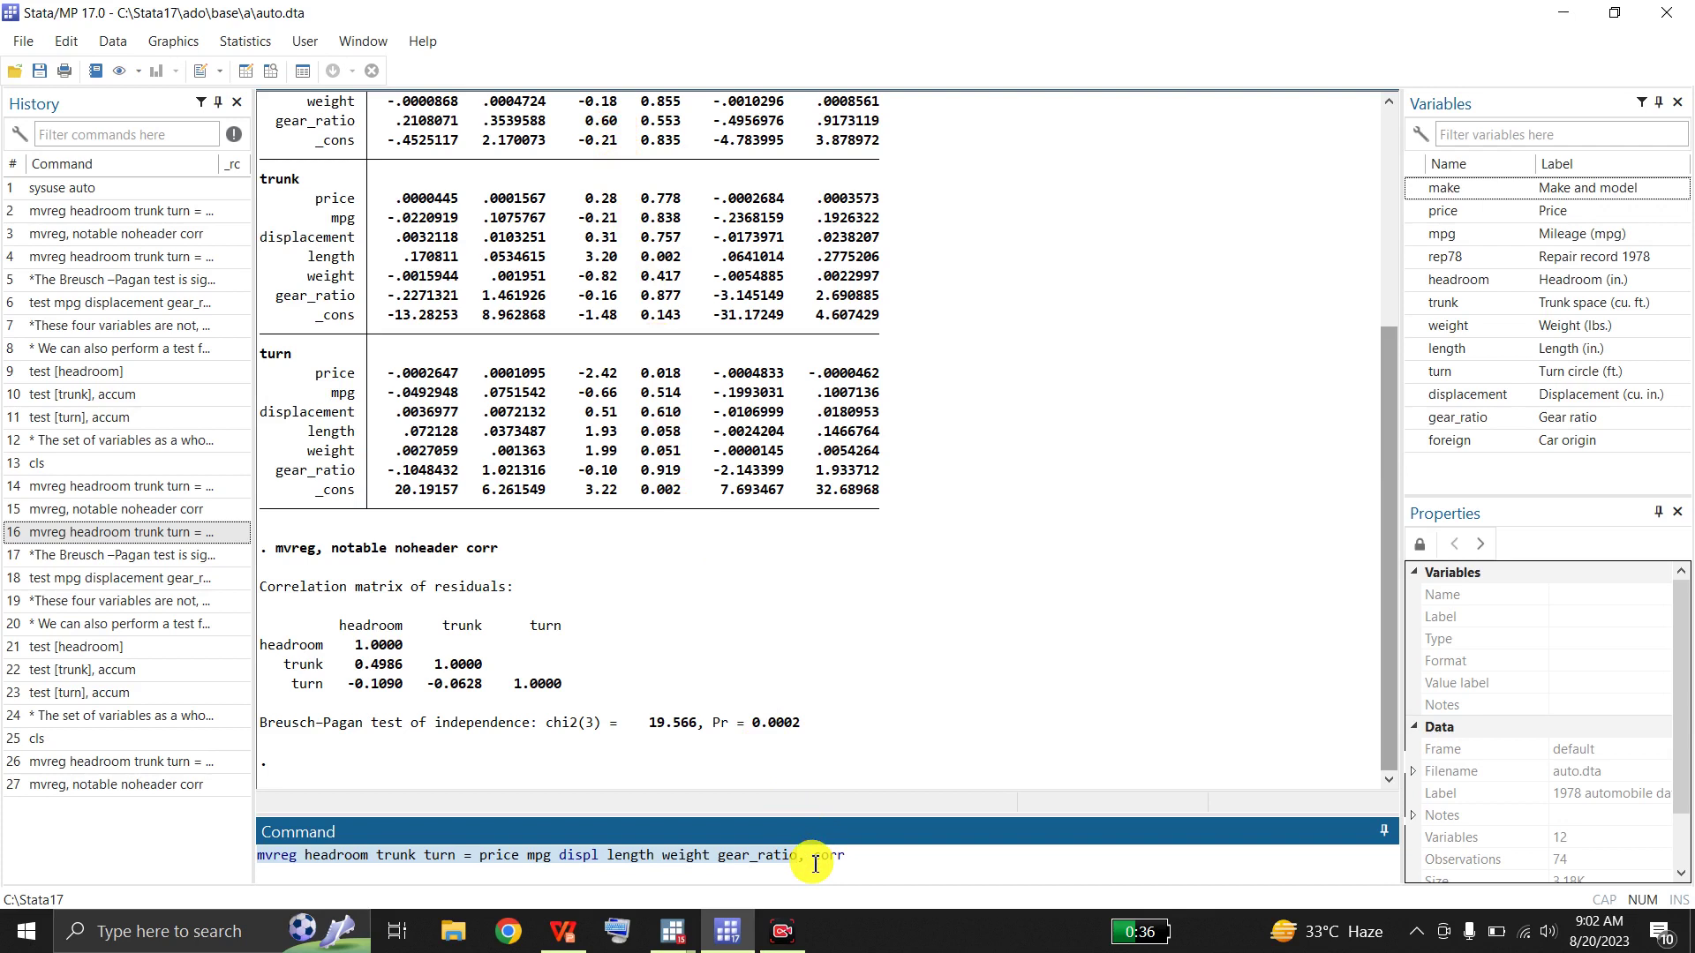
left_click(863, 858)
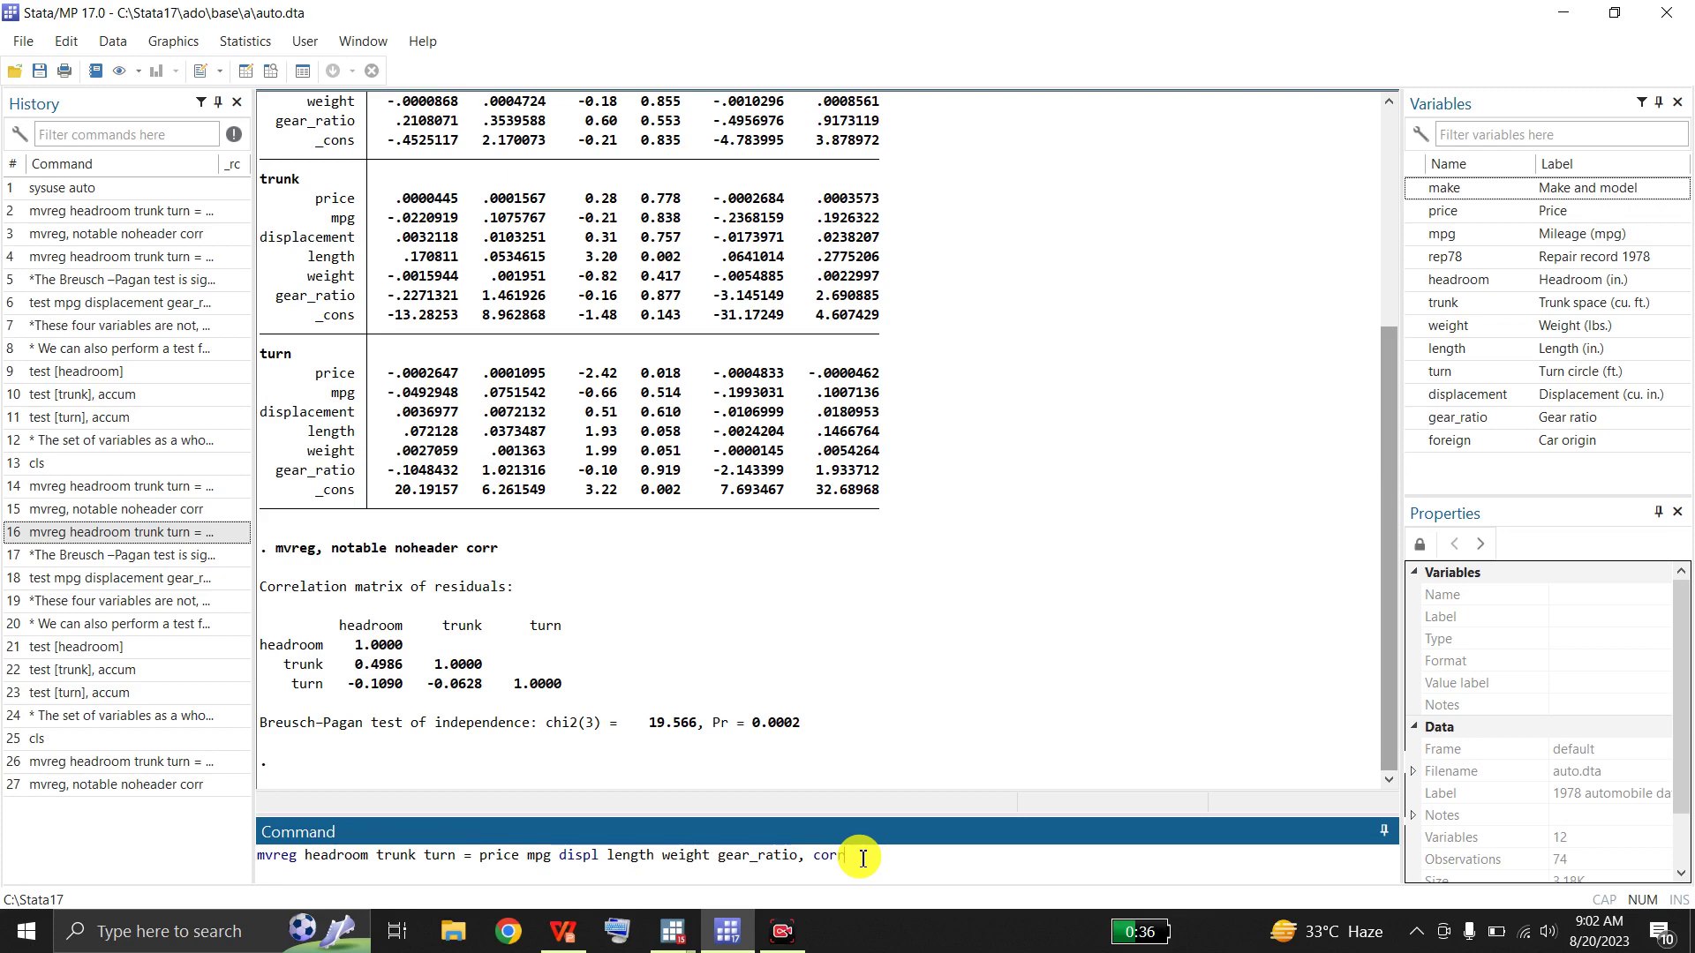
key("Return")
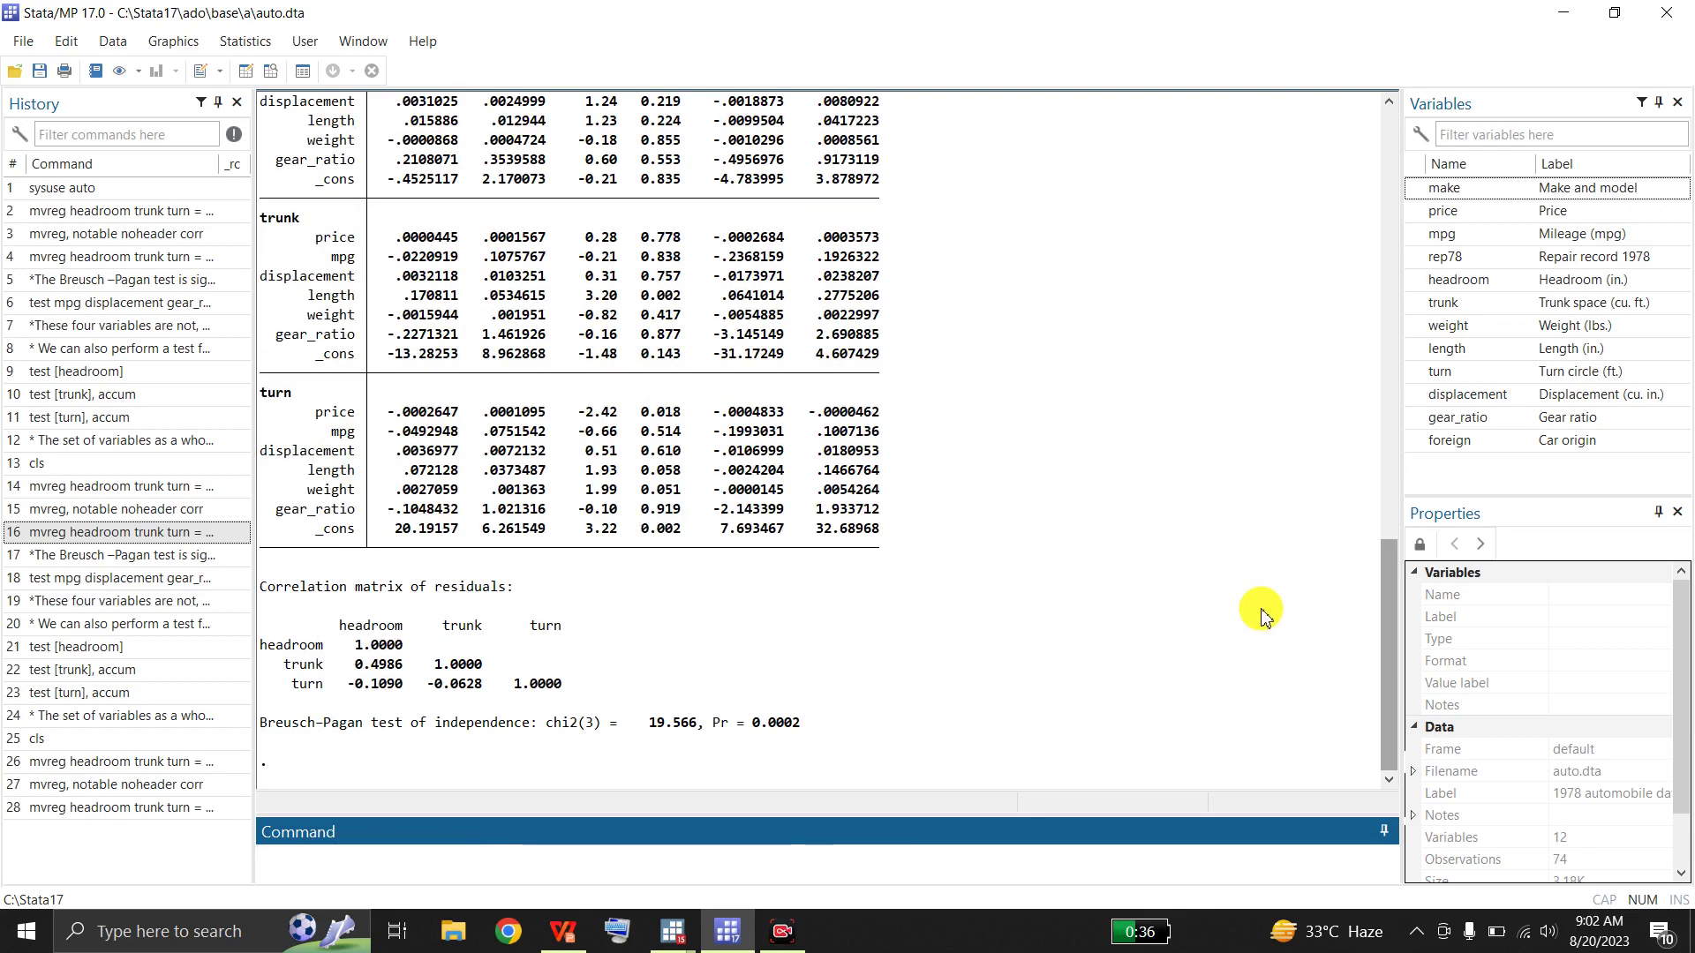
scroll(1372, 548, "up", 7)
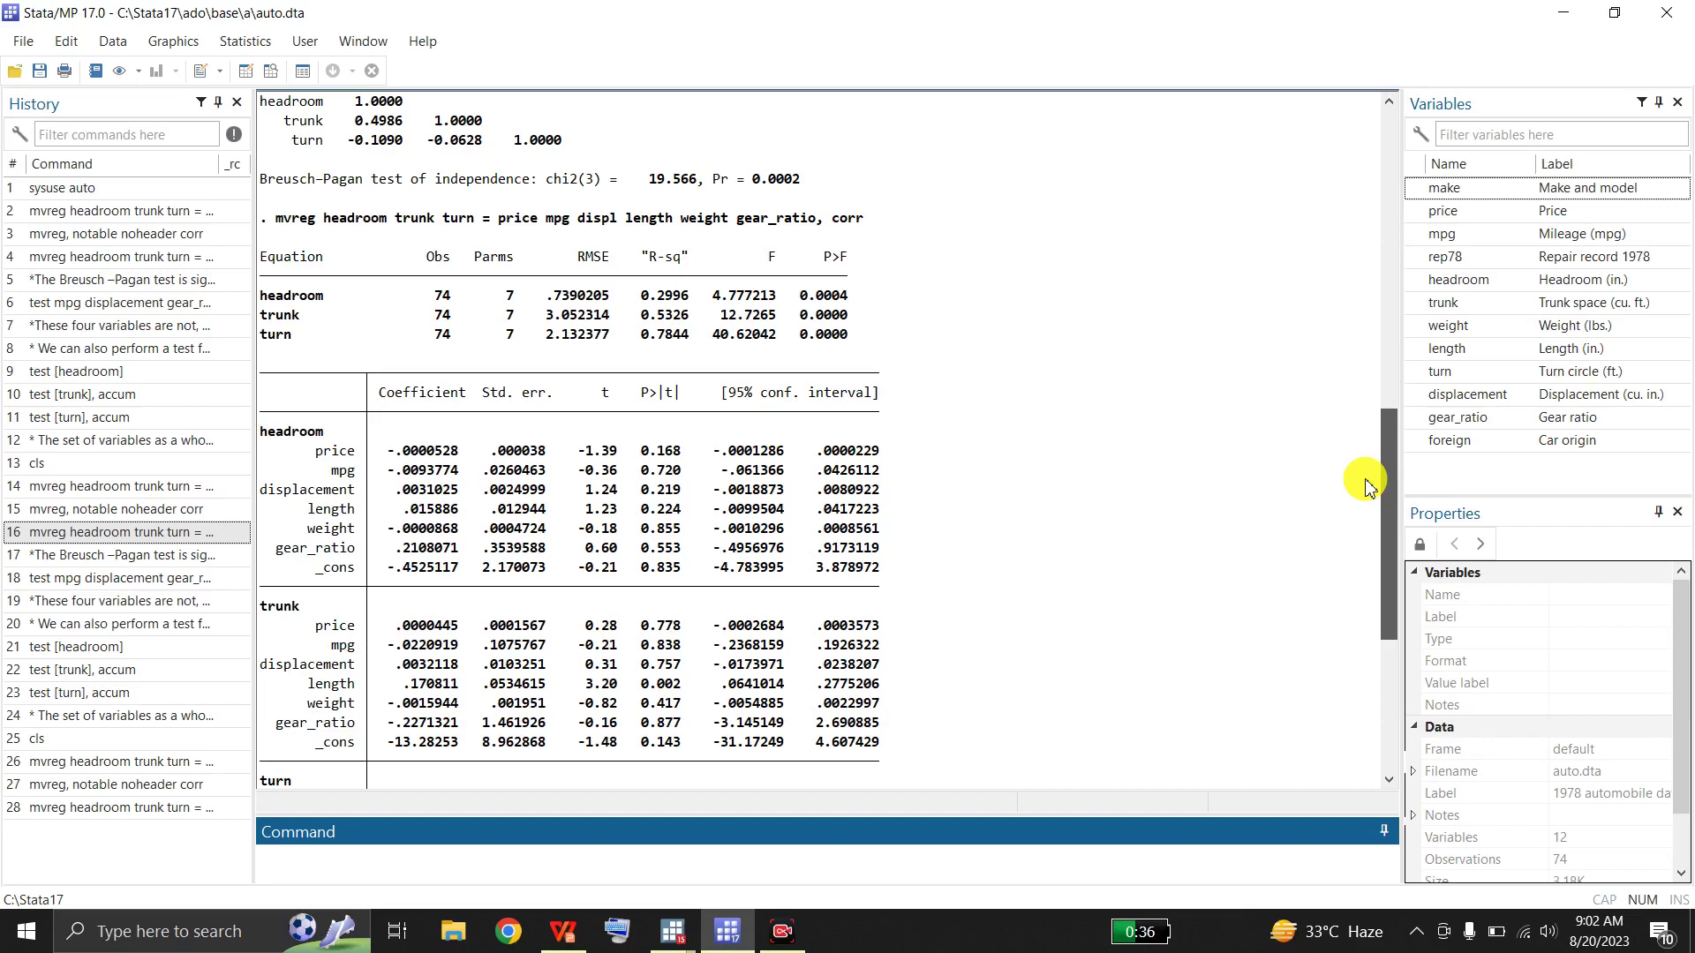
left_click(1367, 488)
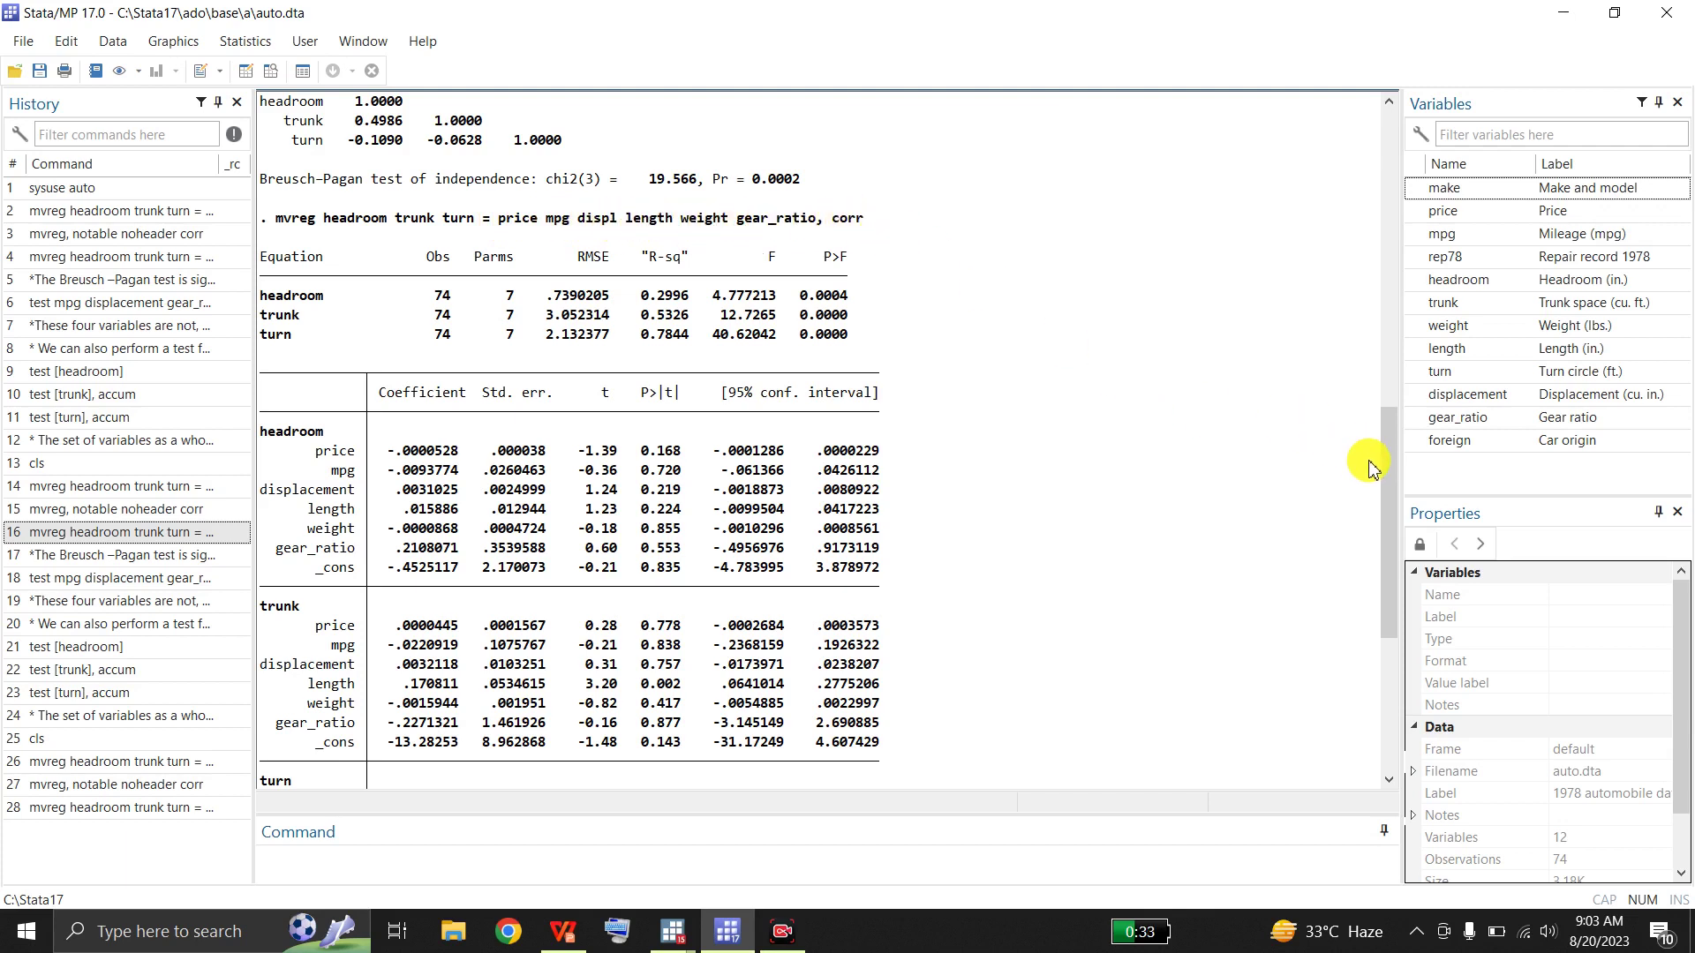
left_click_drag(1391, 476, 1392, 635)
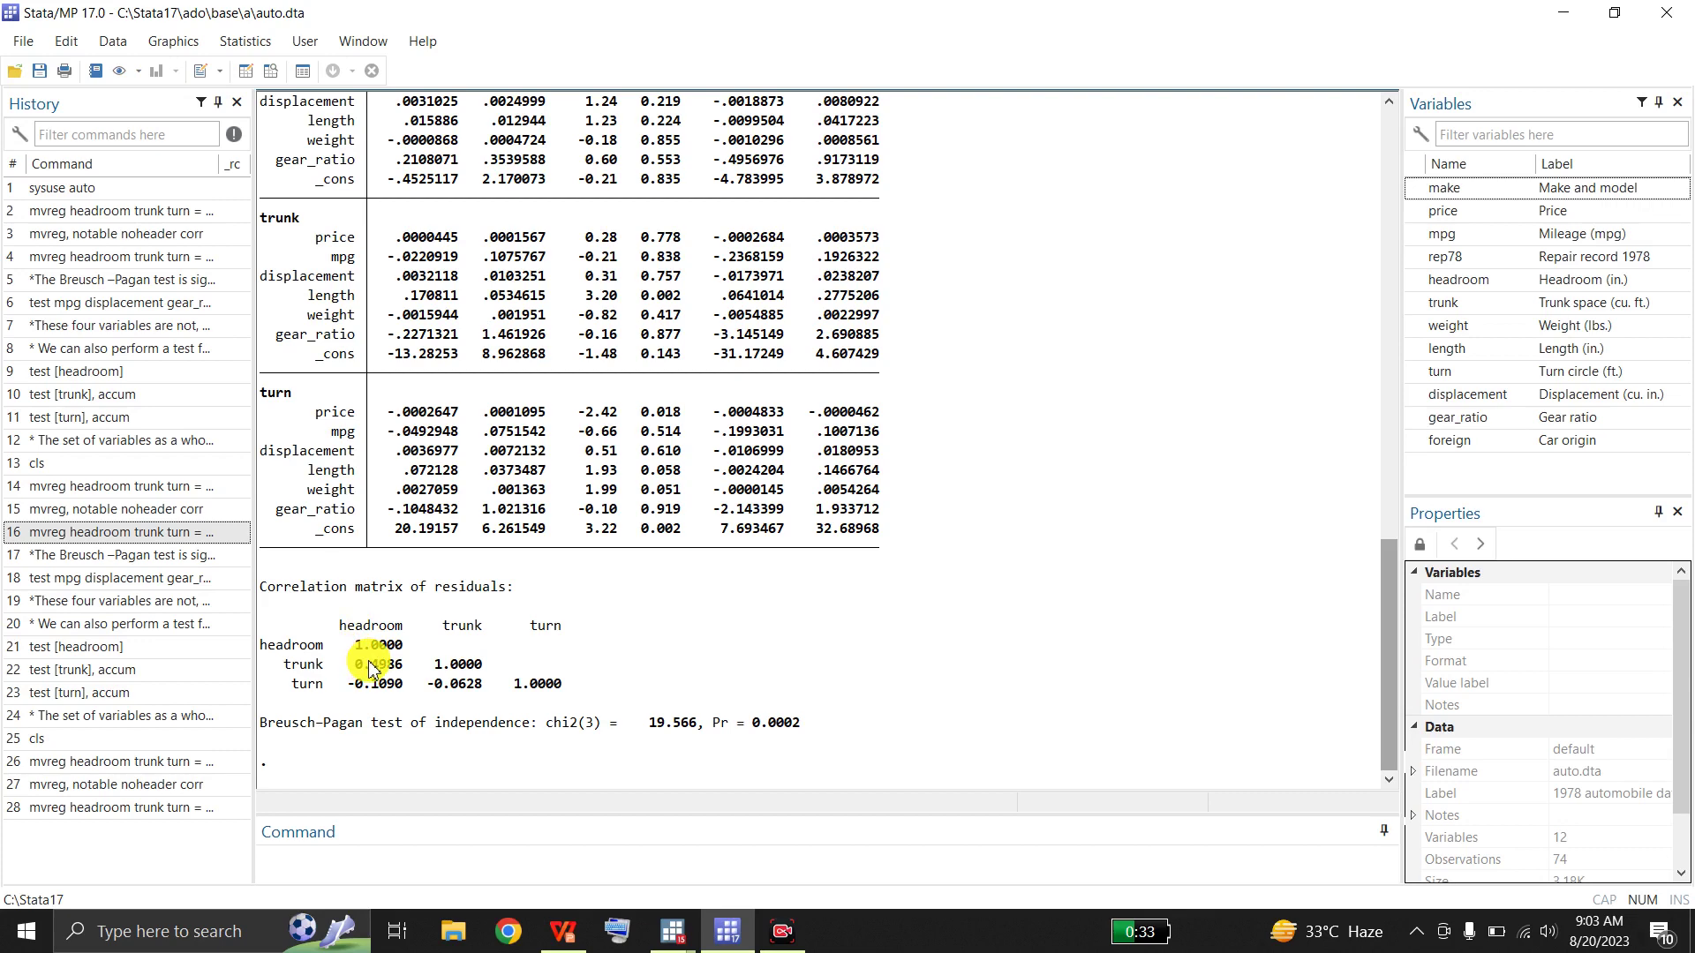
- Resubmit the earlier comment "*The Breusch –Pagan test is significant, so the residuals of these three space variables are not independent of each other."
left_click(170, 561)
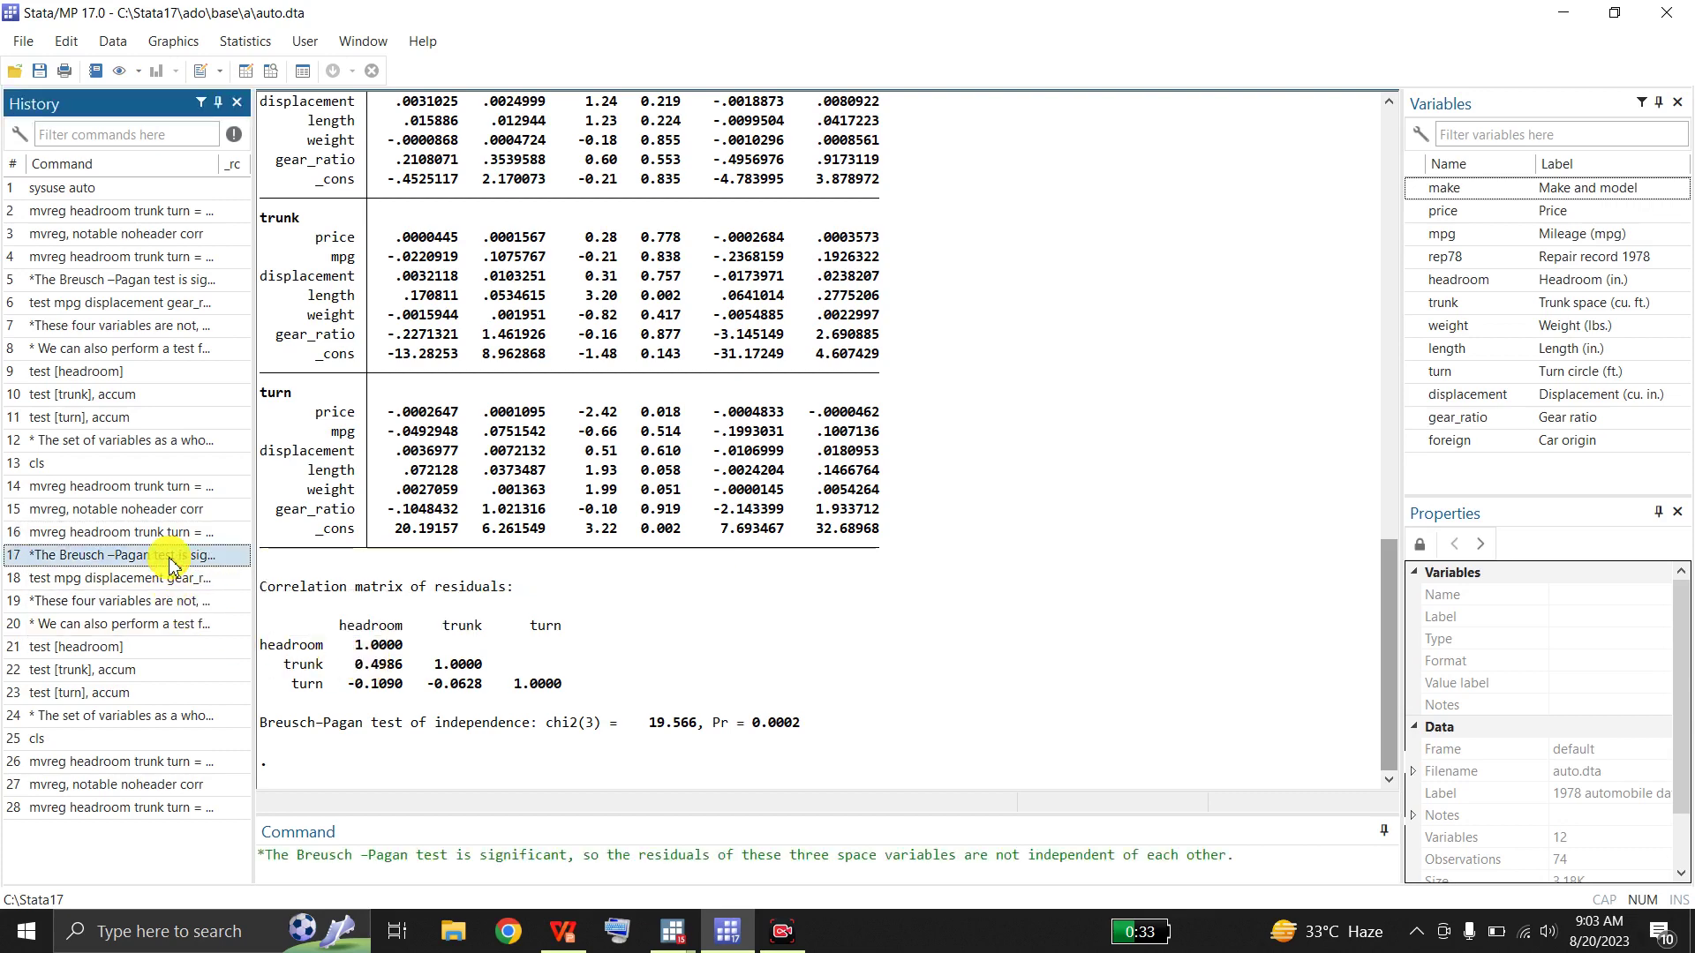
left_click(1241, 856)
key("Return")
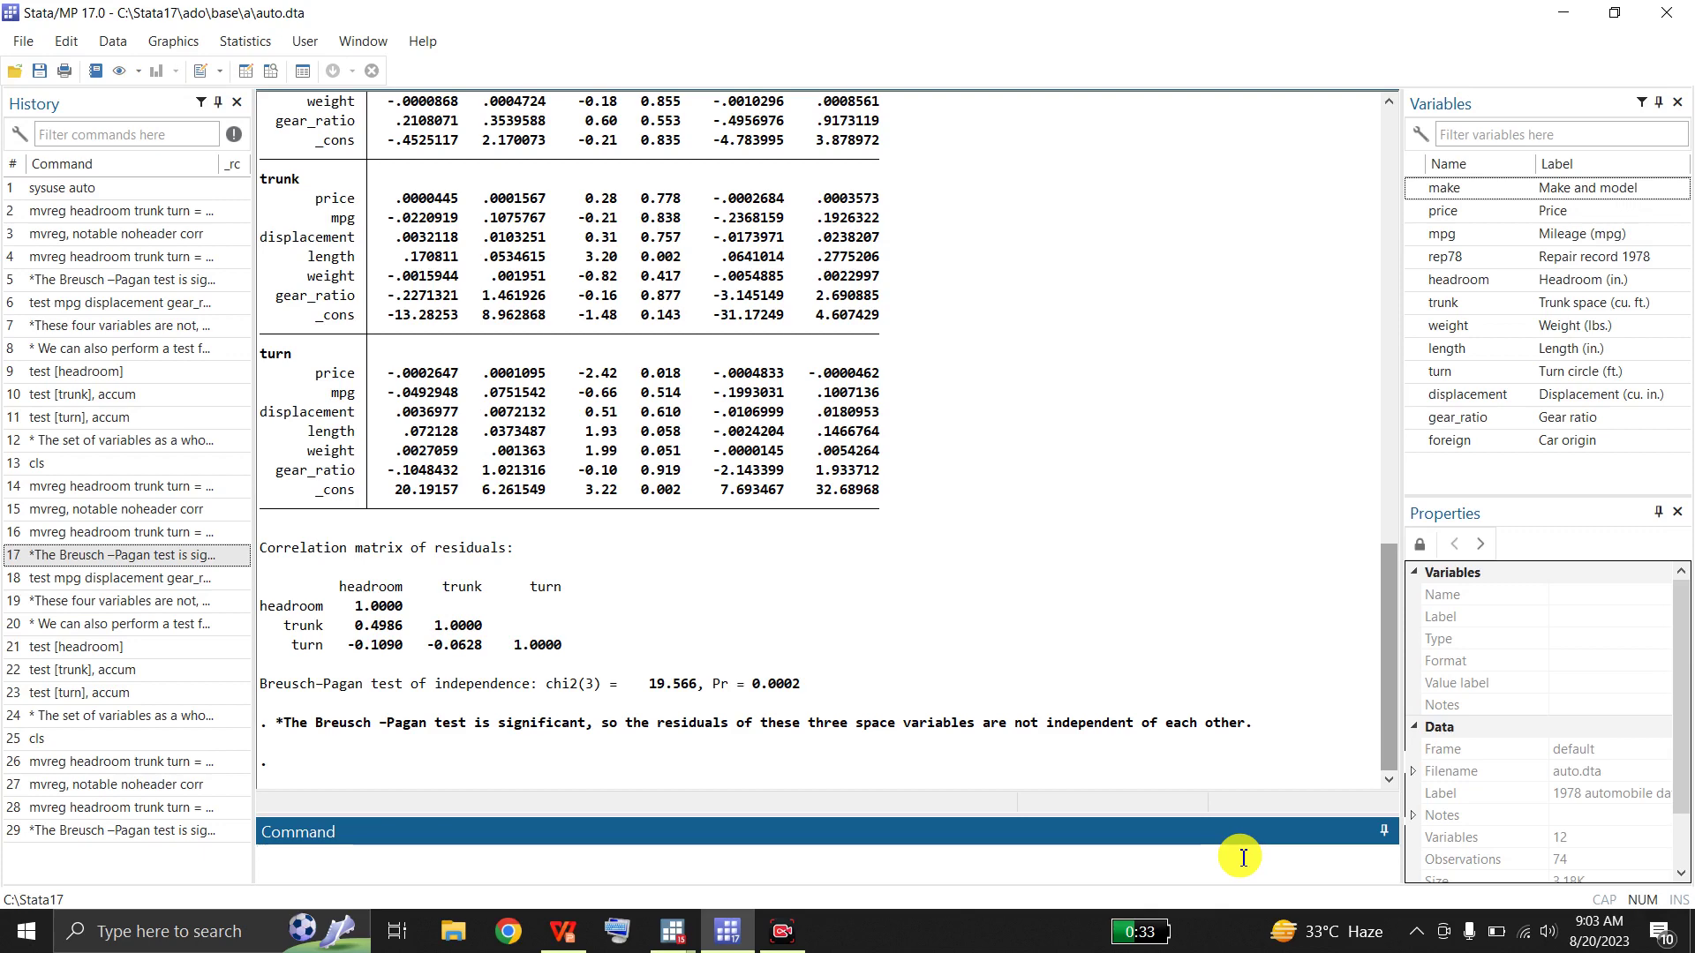
- Run test mpg displacement gear_ratio weight across the three equations and compare the joint test with the individual coefficients
left_click(173, 579)
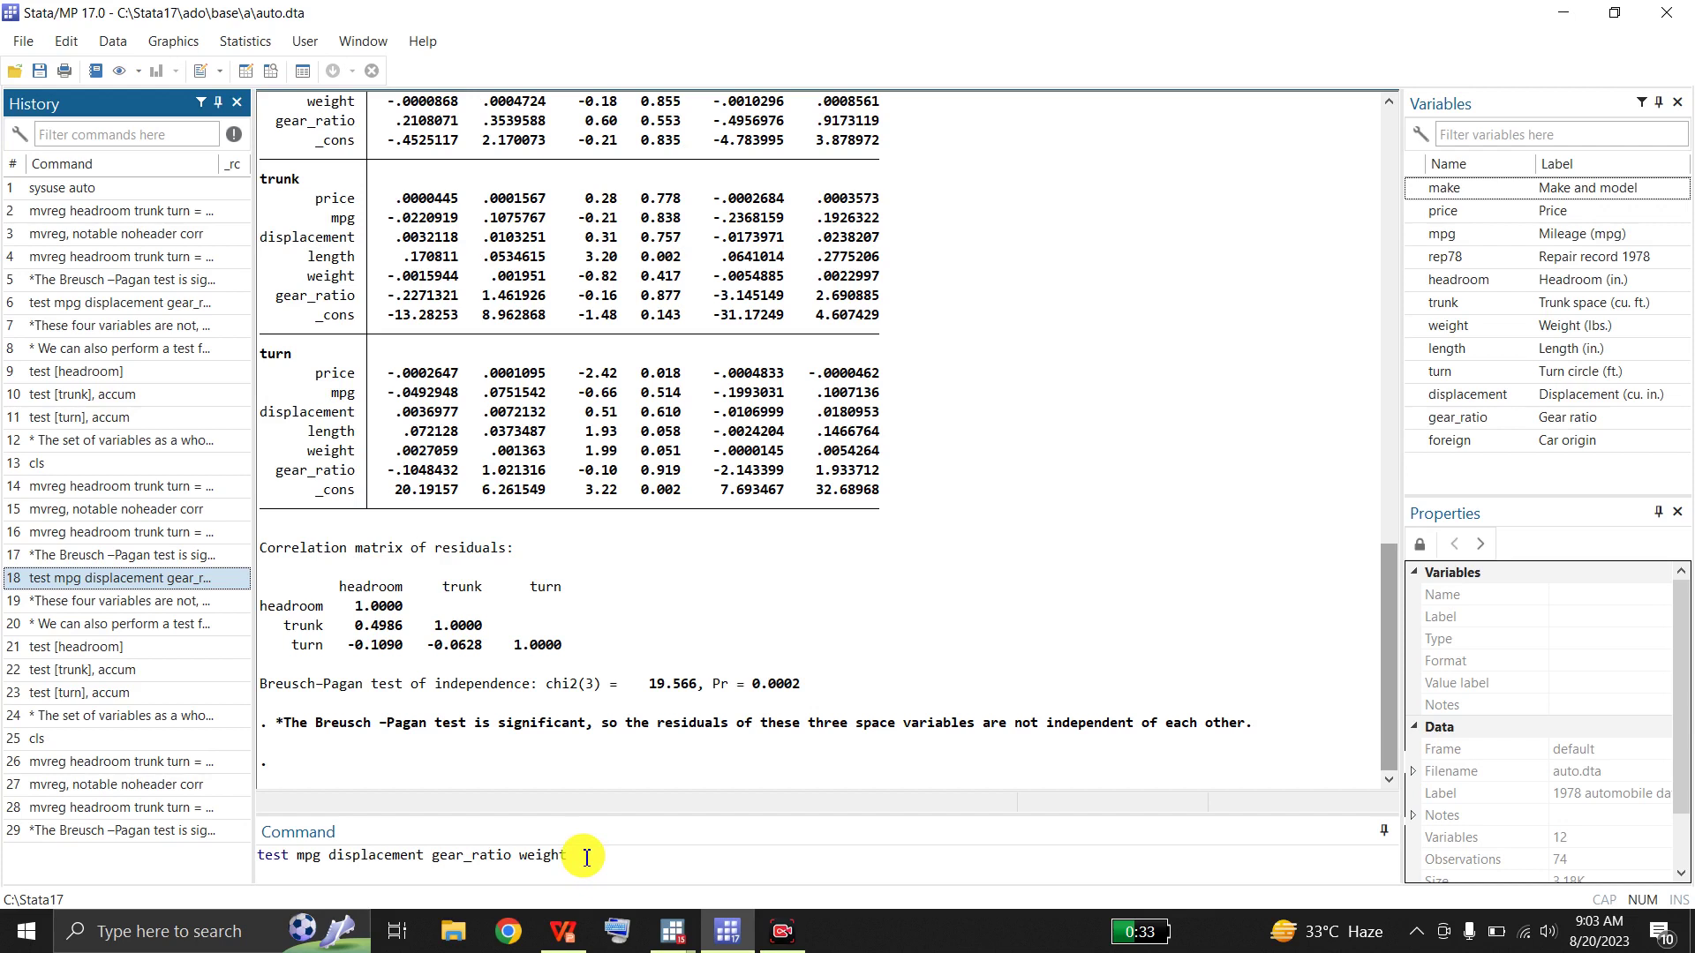
left_click(586, 857)
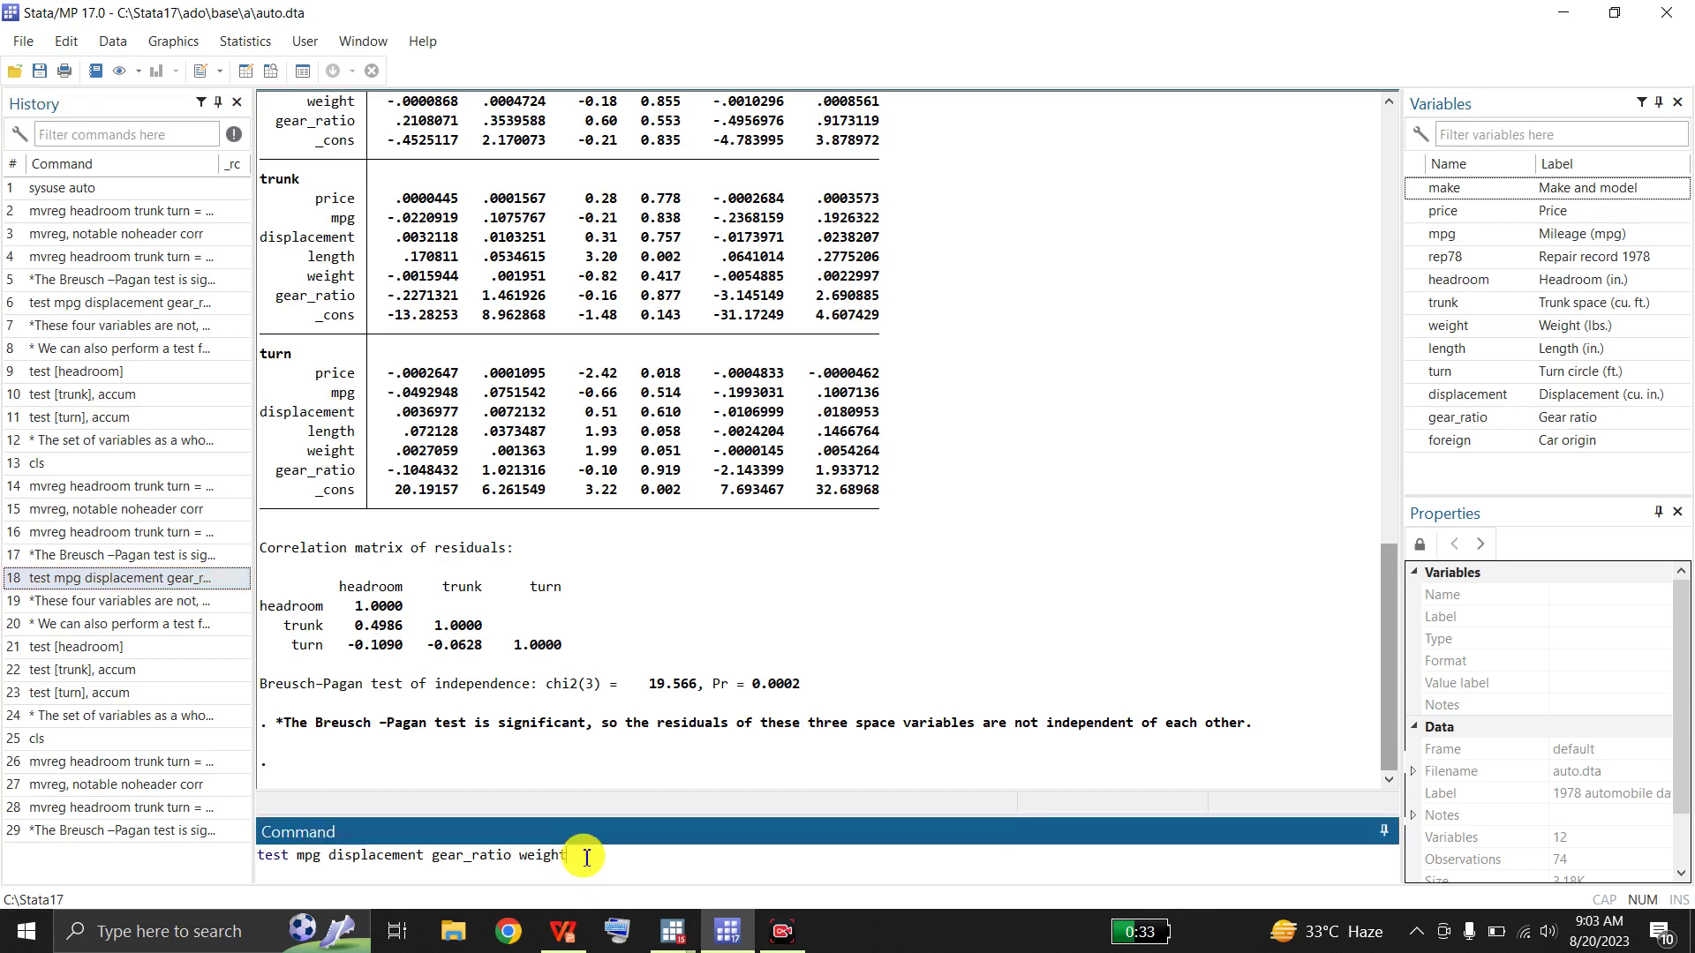
key("Return")
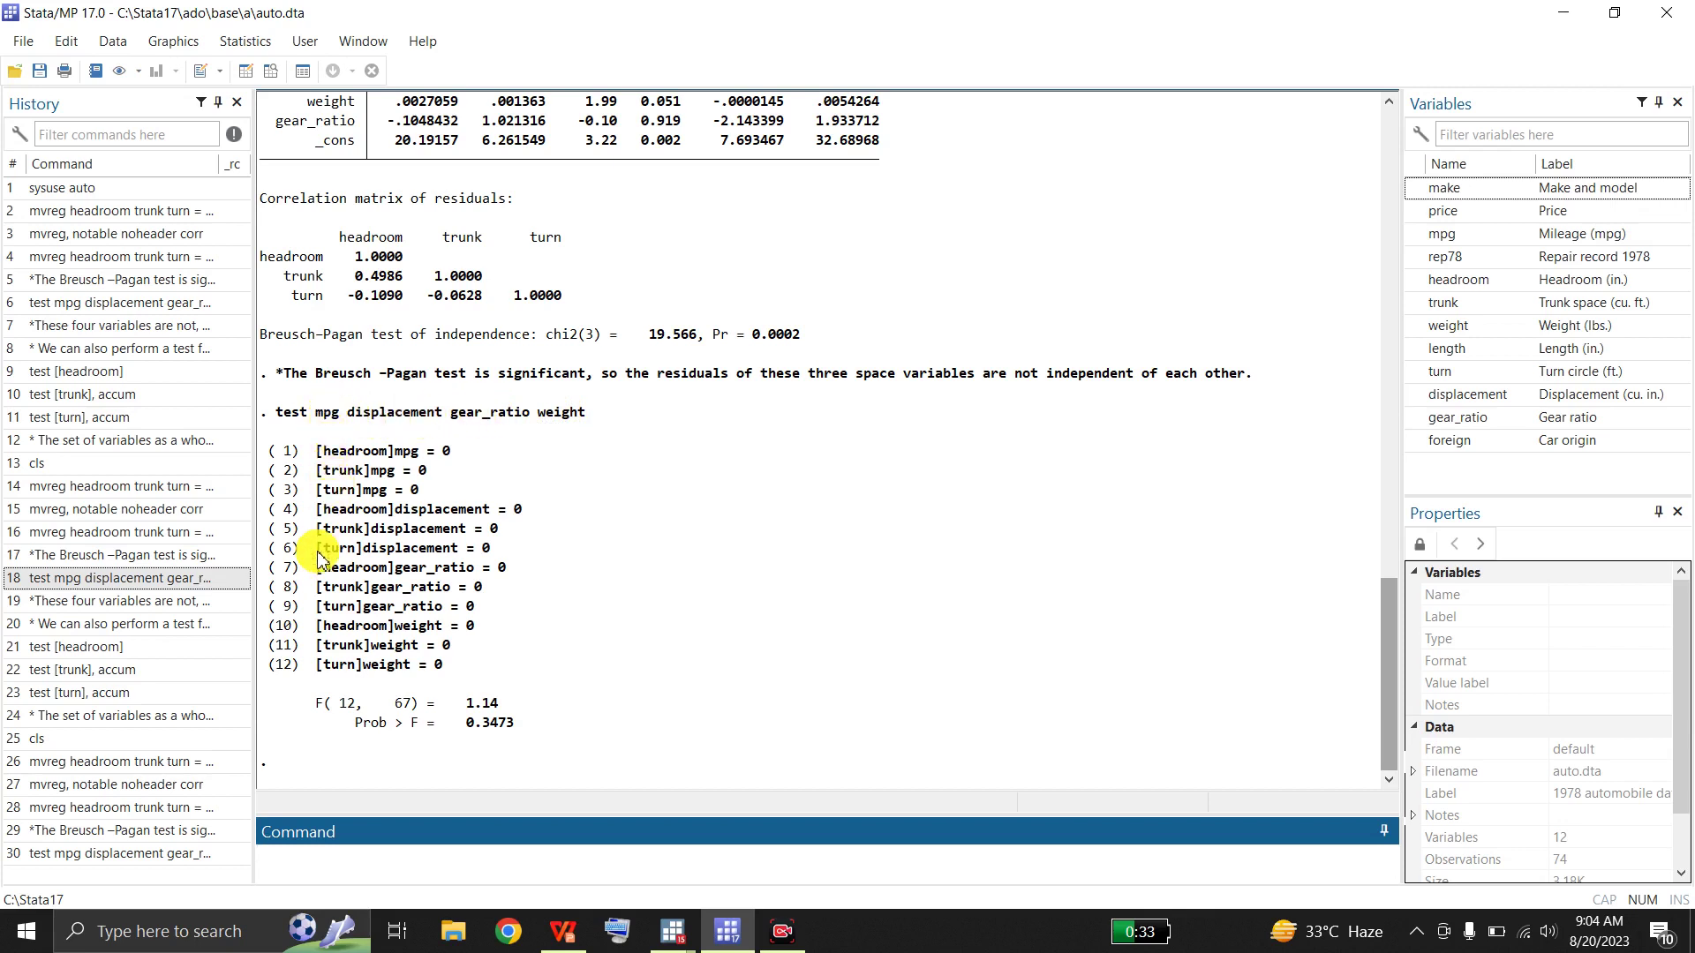
double_click(344, 665)
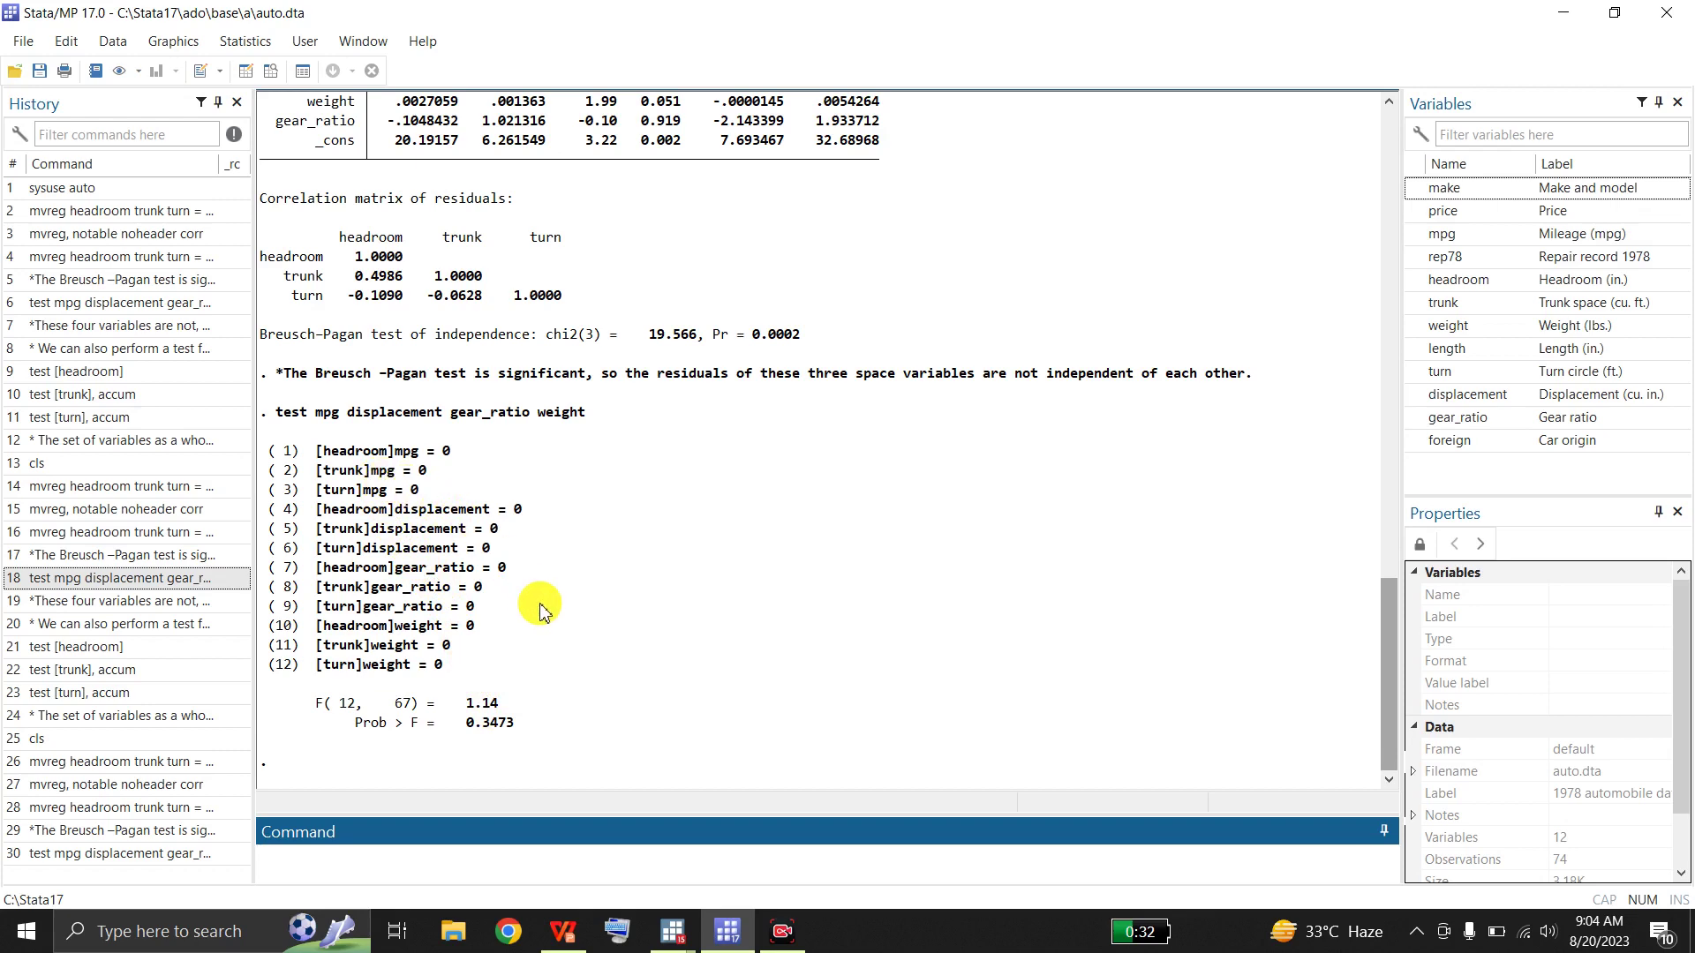
left_click_drag(1392, 687, 1368, 549)
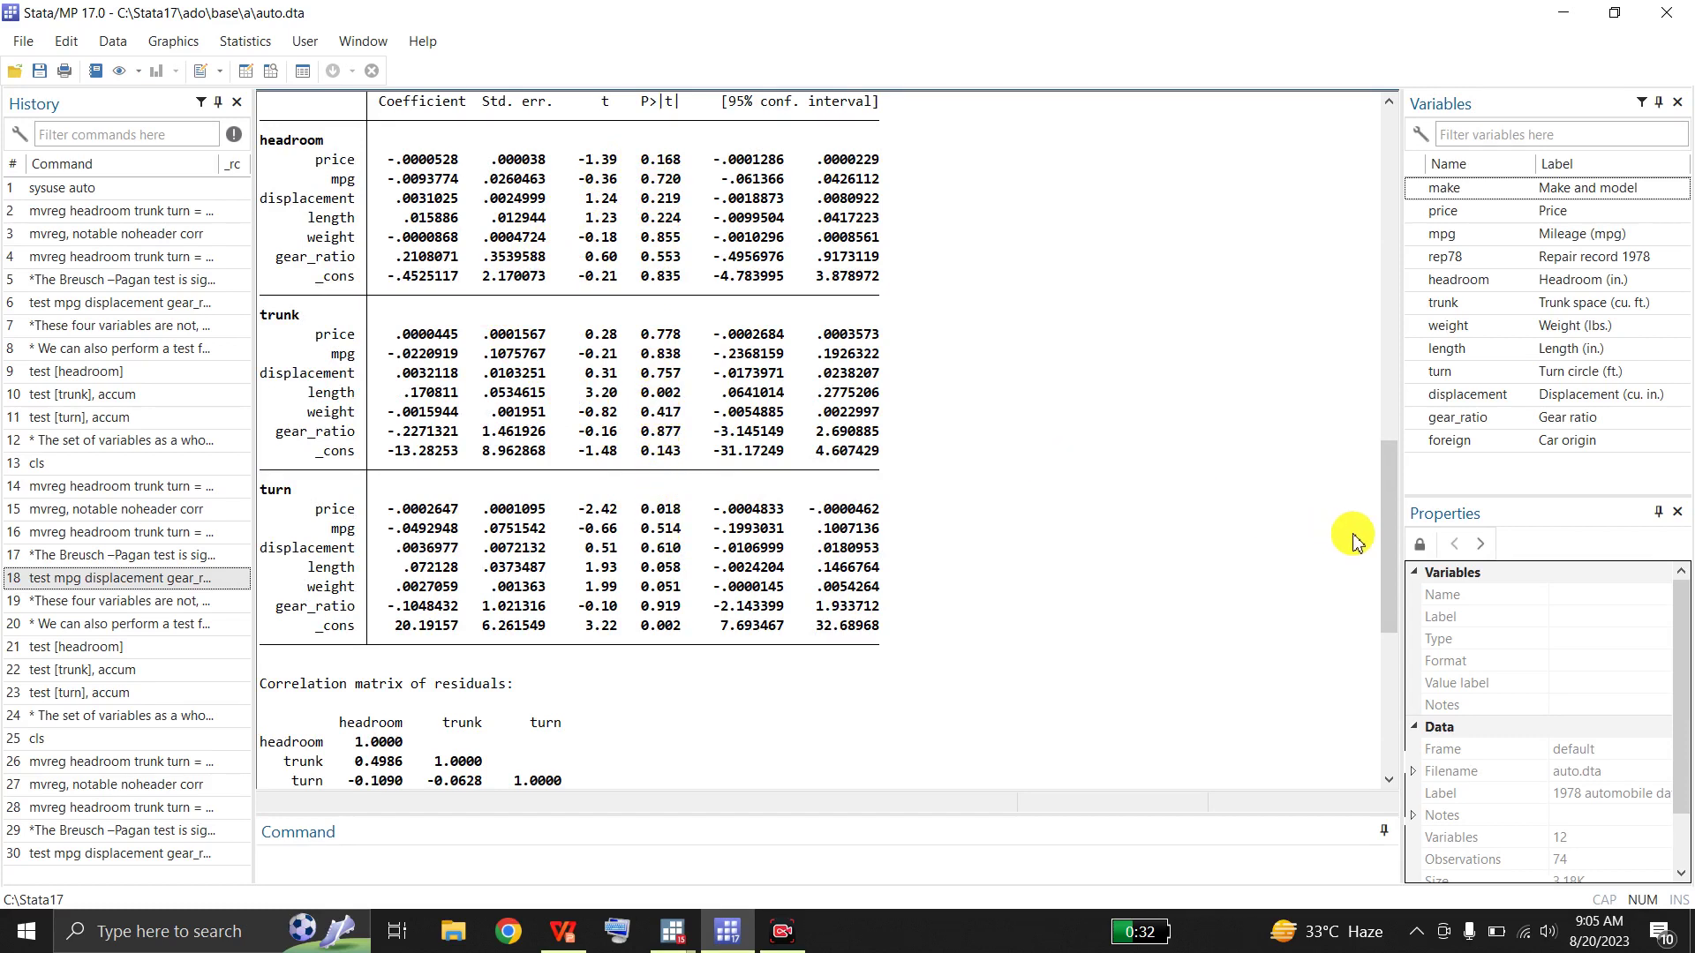
left_click_drag(1386, 565, 1398, 722)
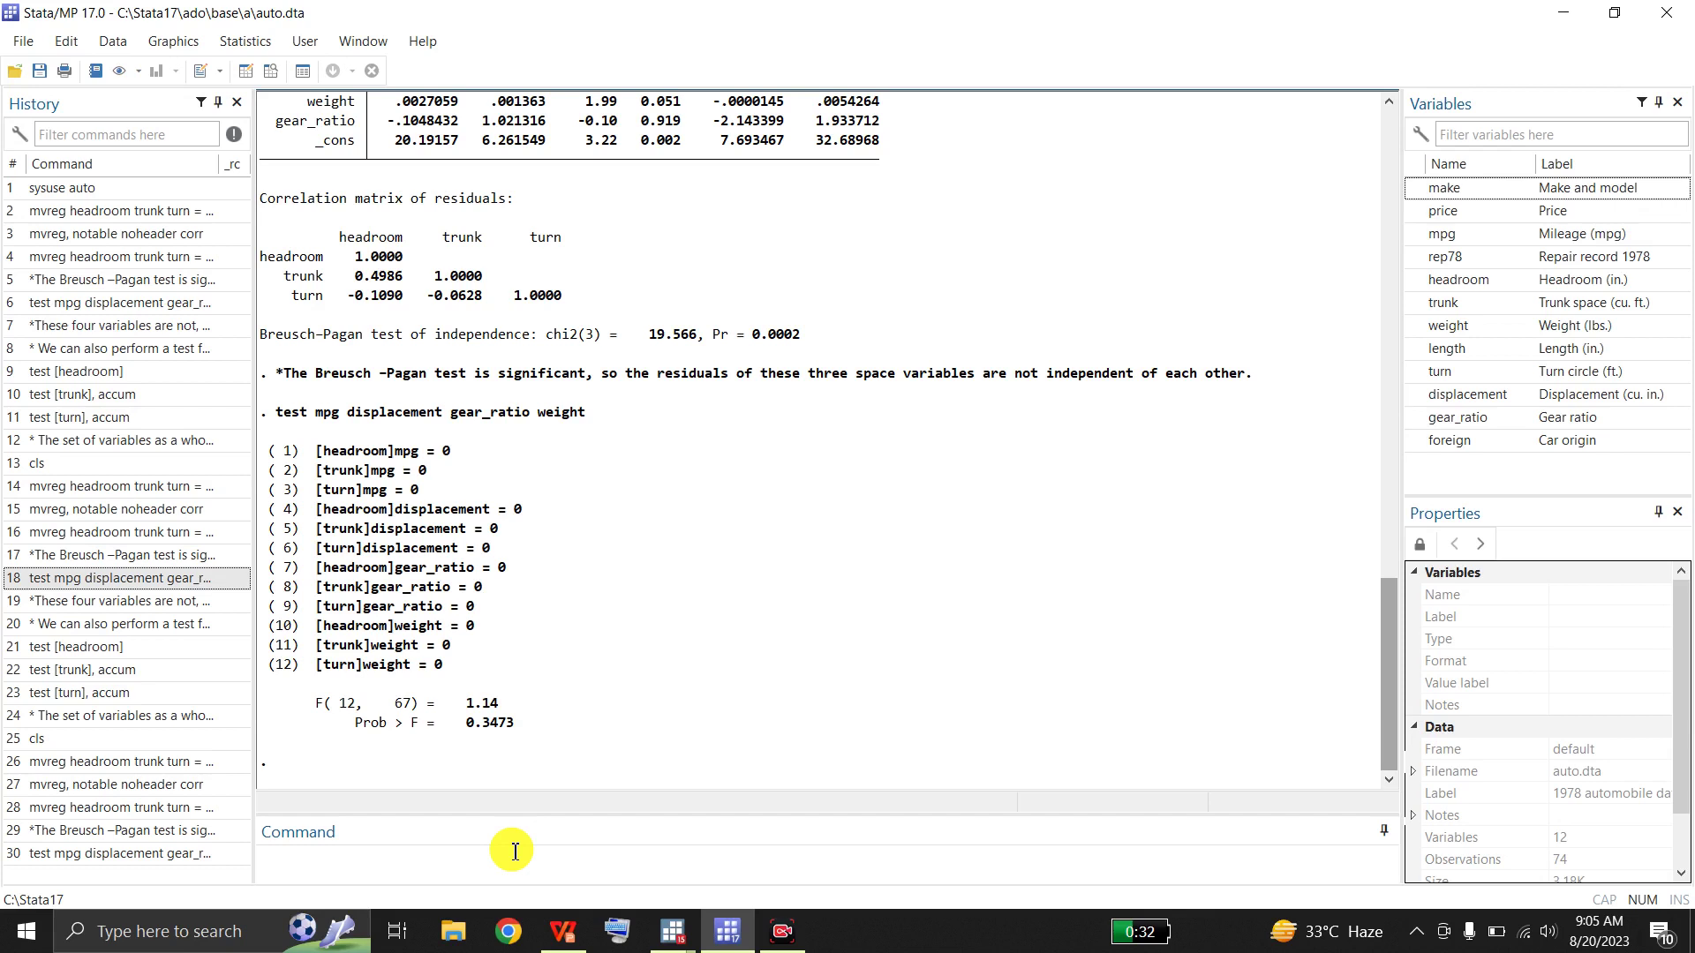
- Resubmit the earlier comment starting "*These four variables are not, as a group, significant" and recheck the coefficient tables above
left_click(181, 581)
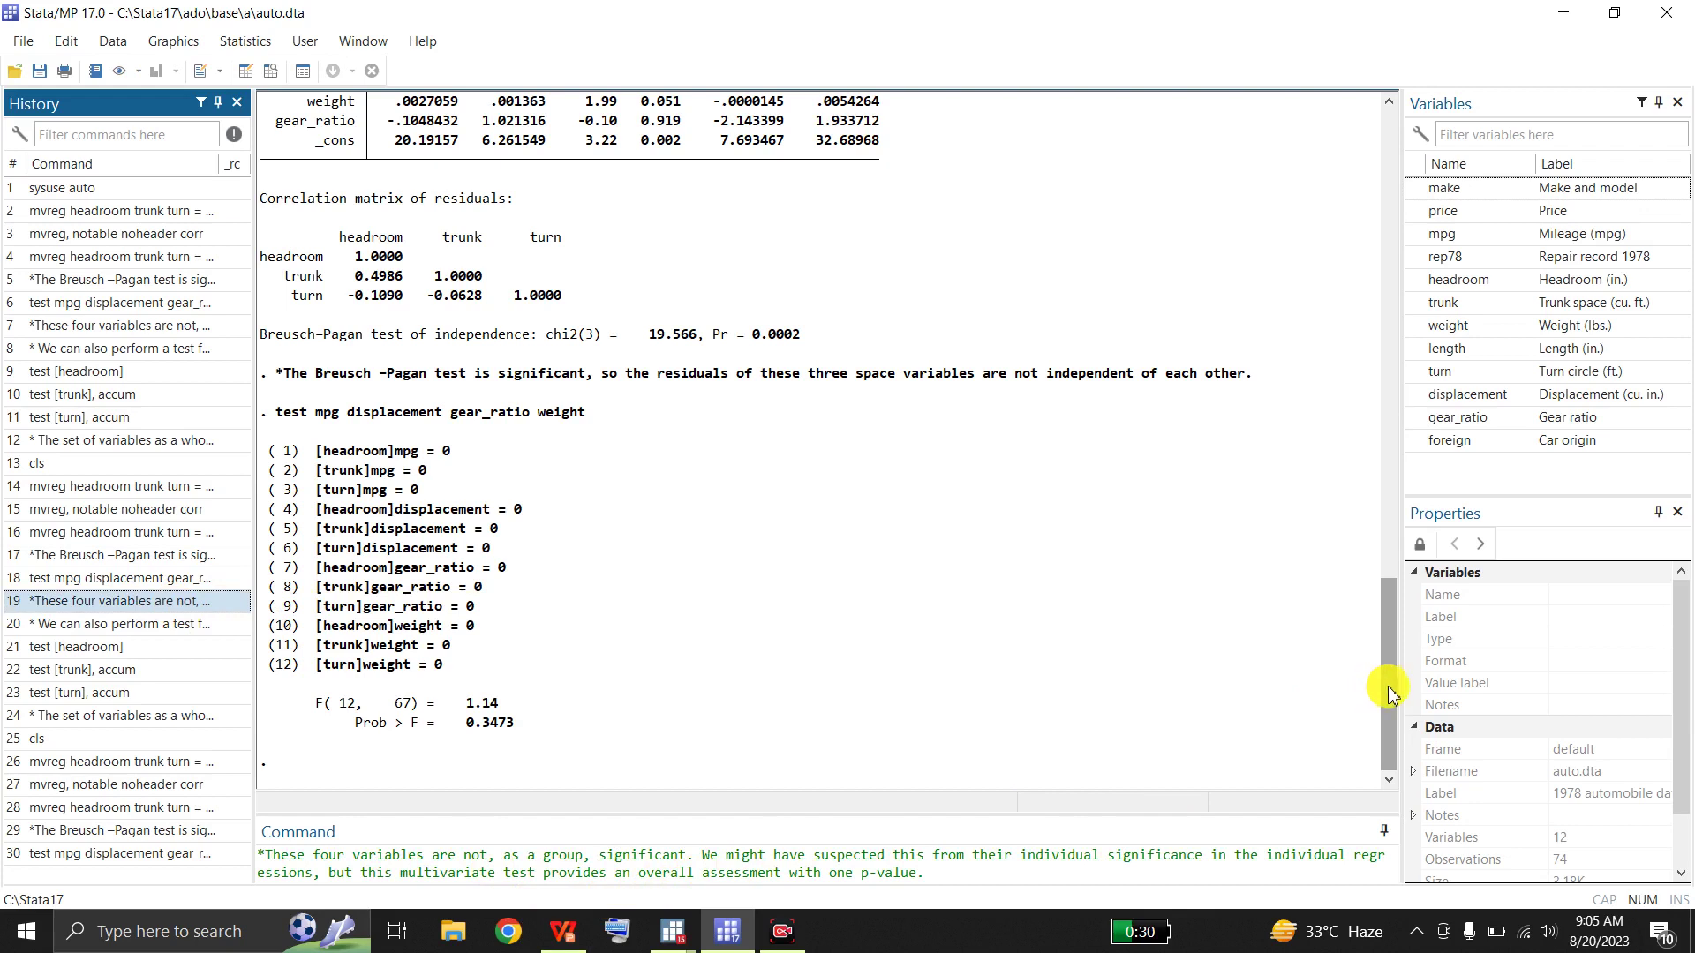
left_click(1393, 728)
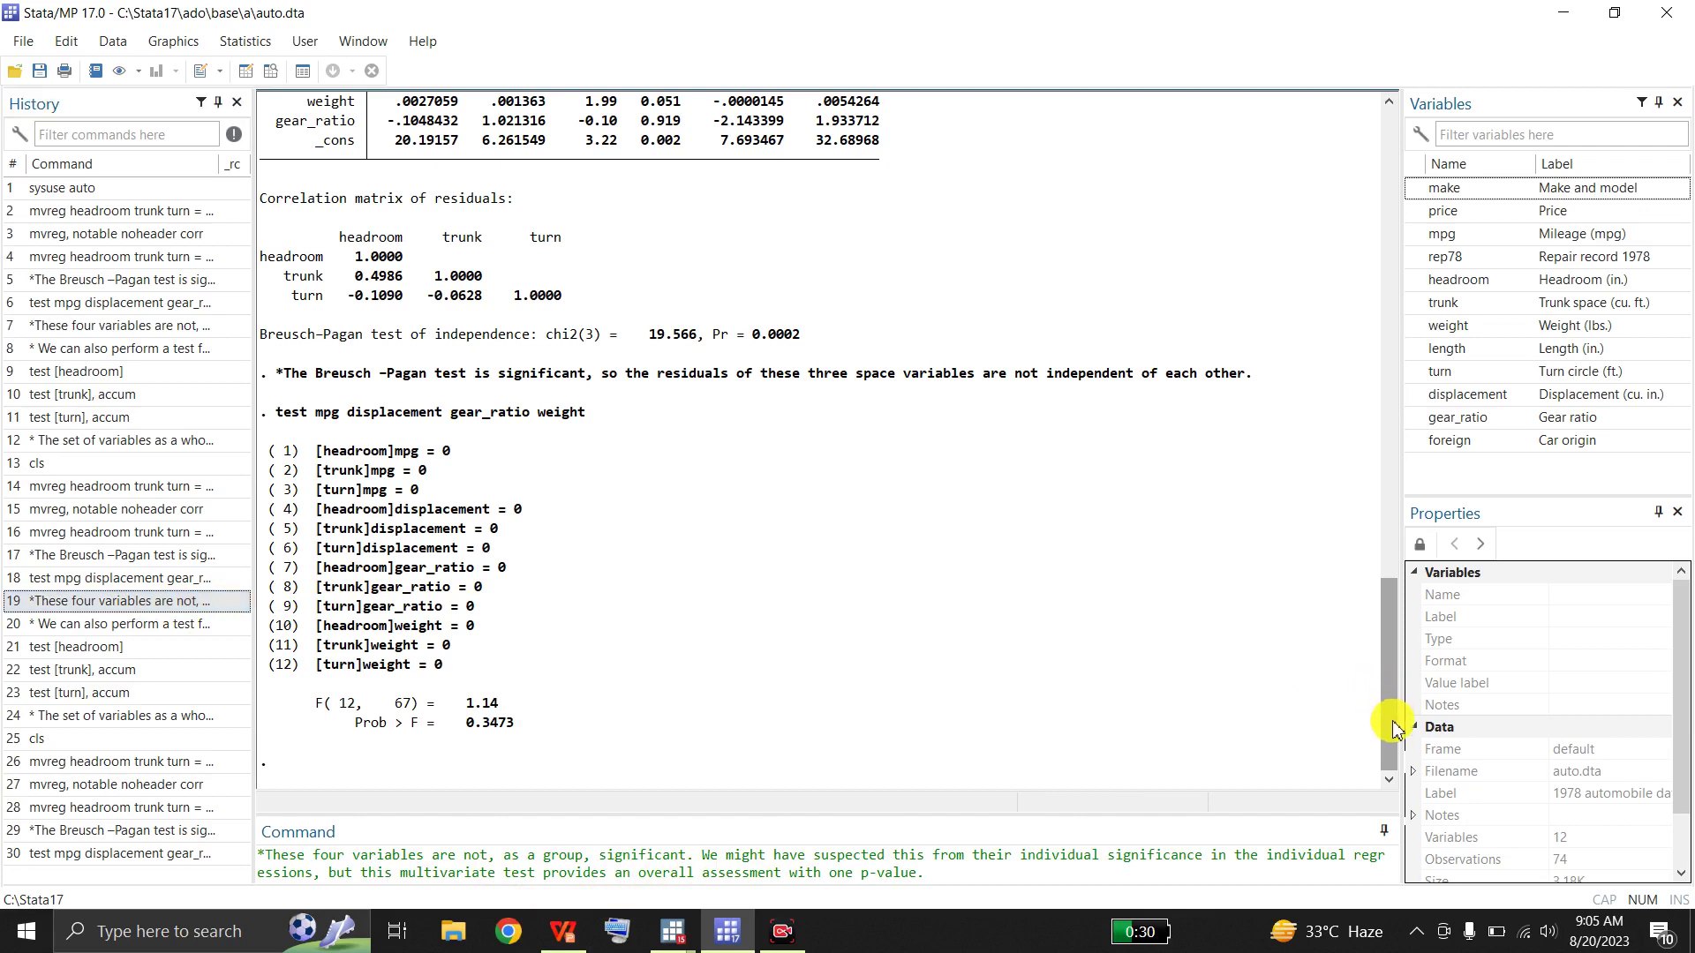
left_click(943, 879)
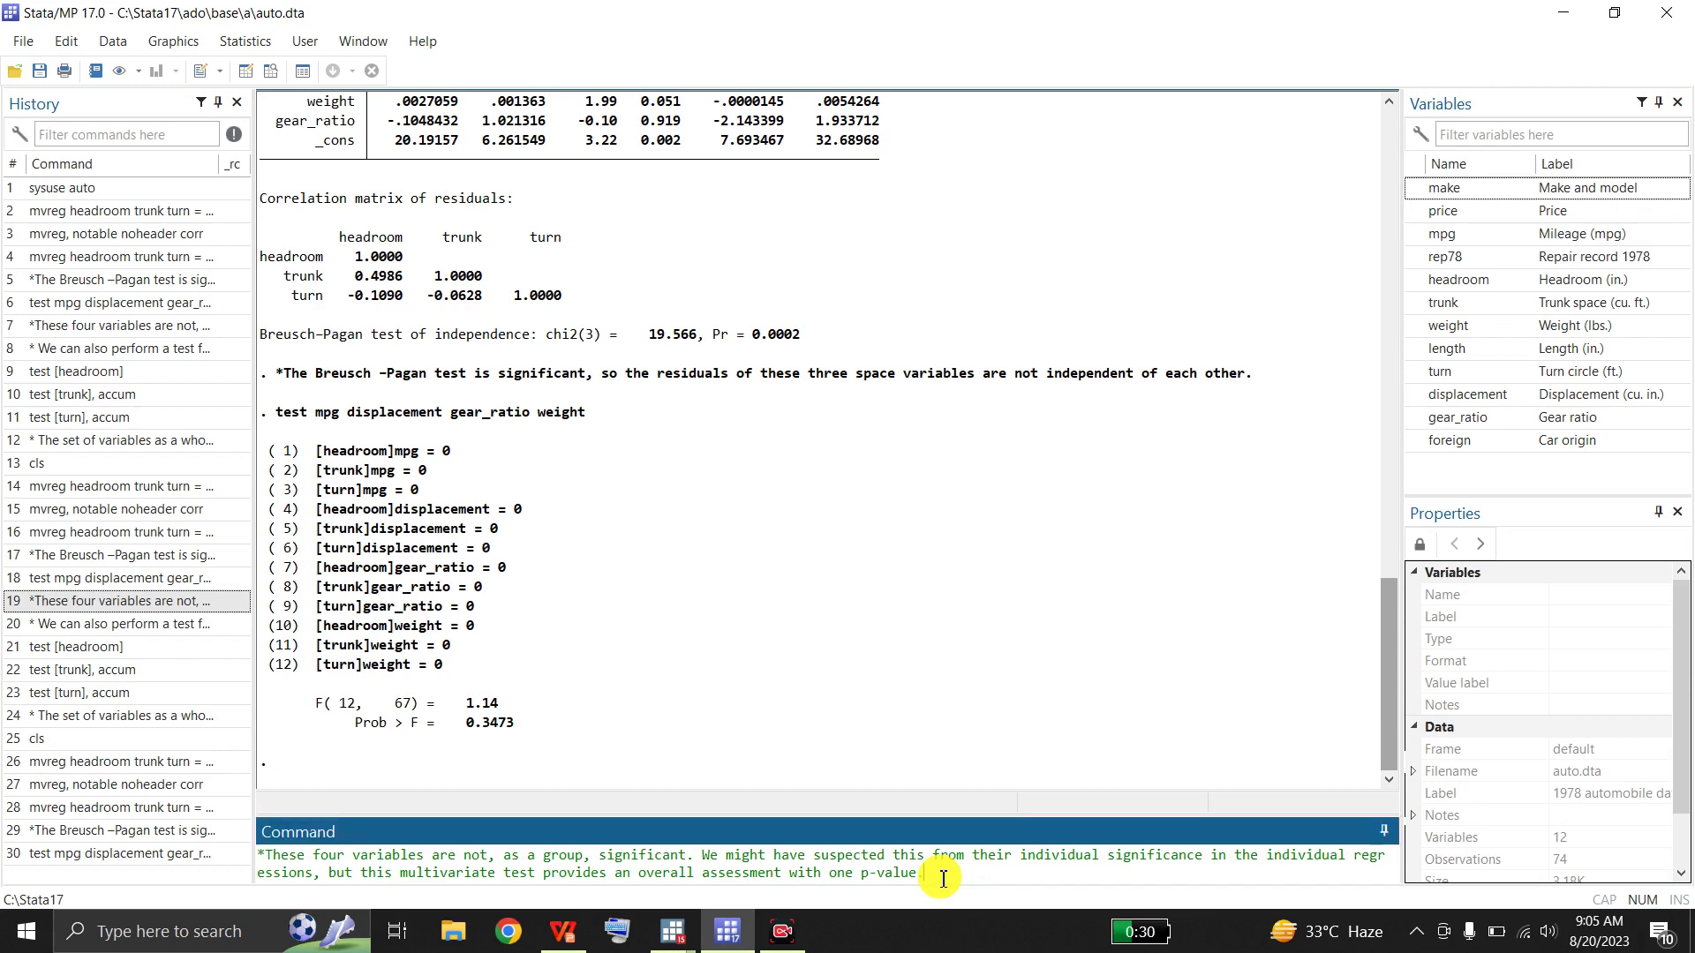
key("Return")
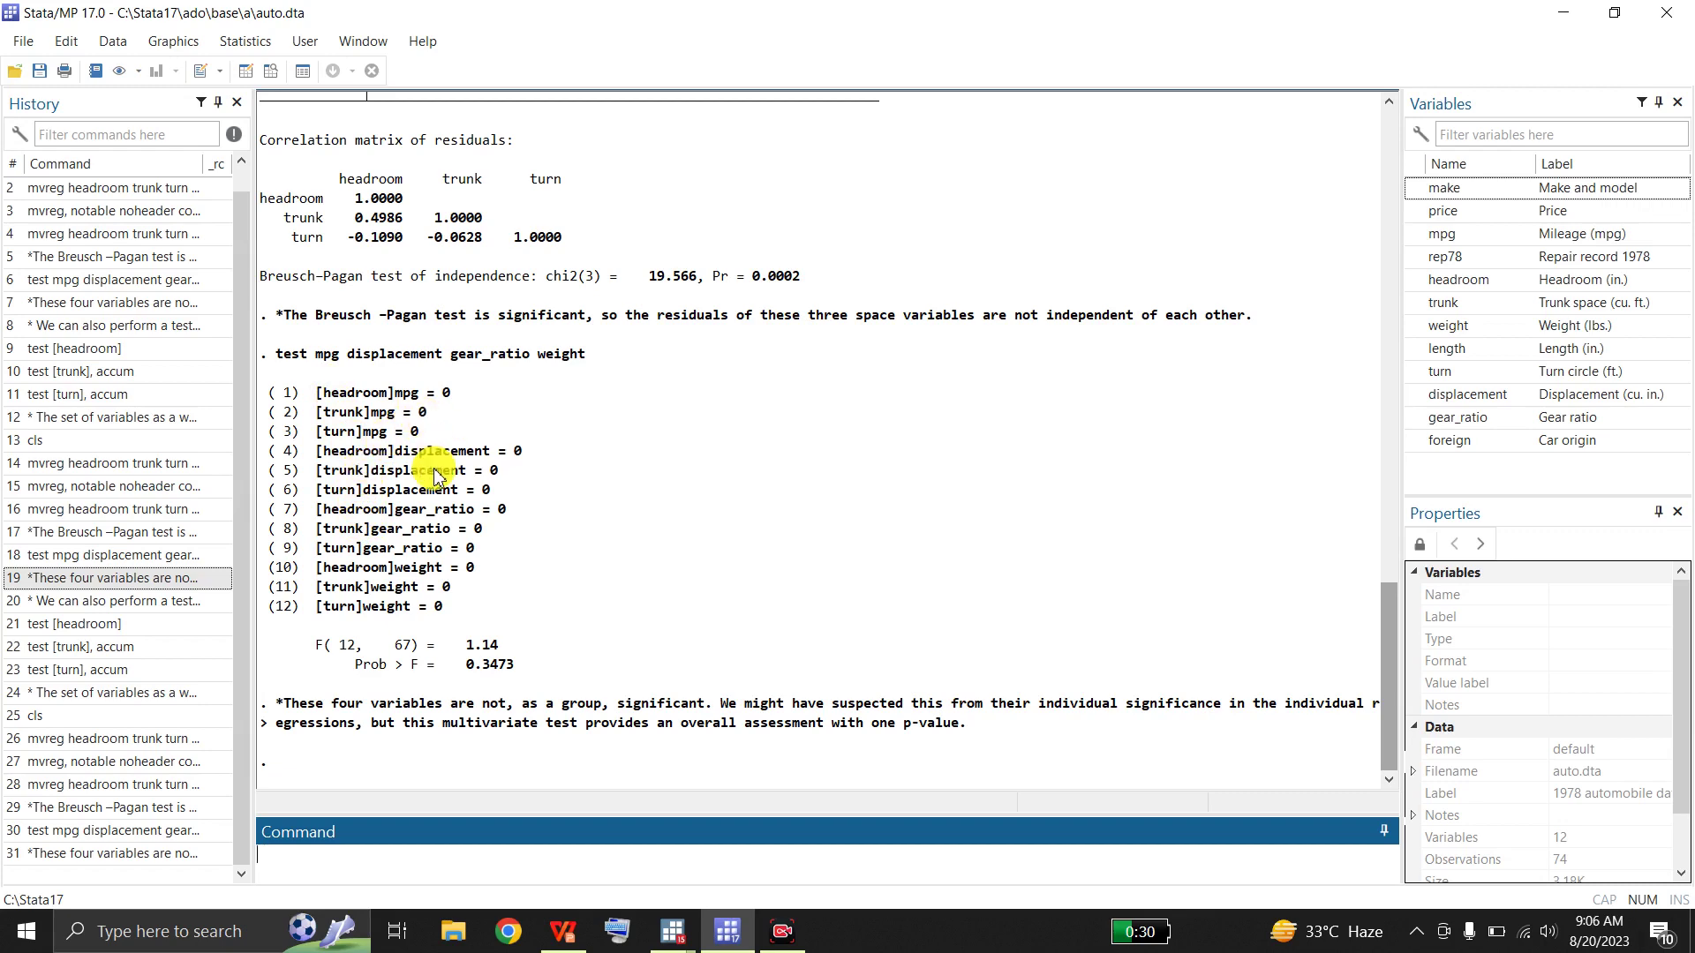
scroll(1370, 516, "up", 8)
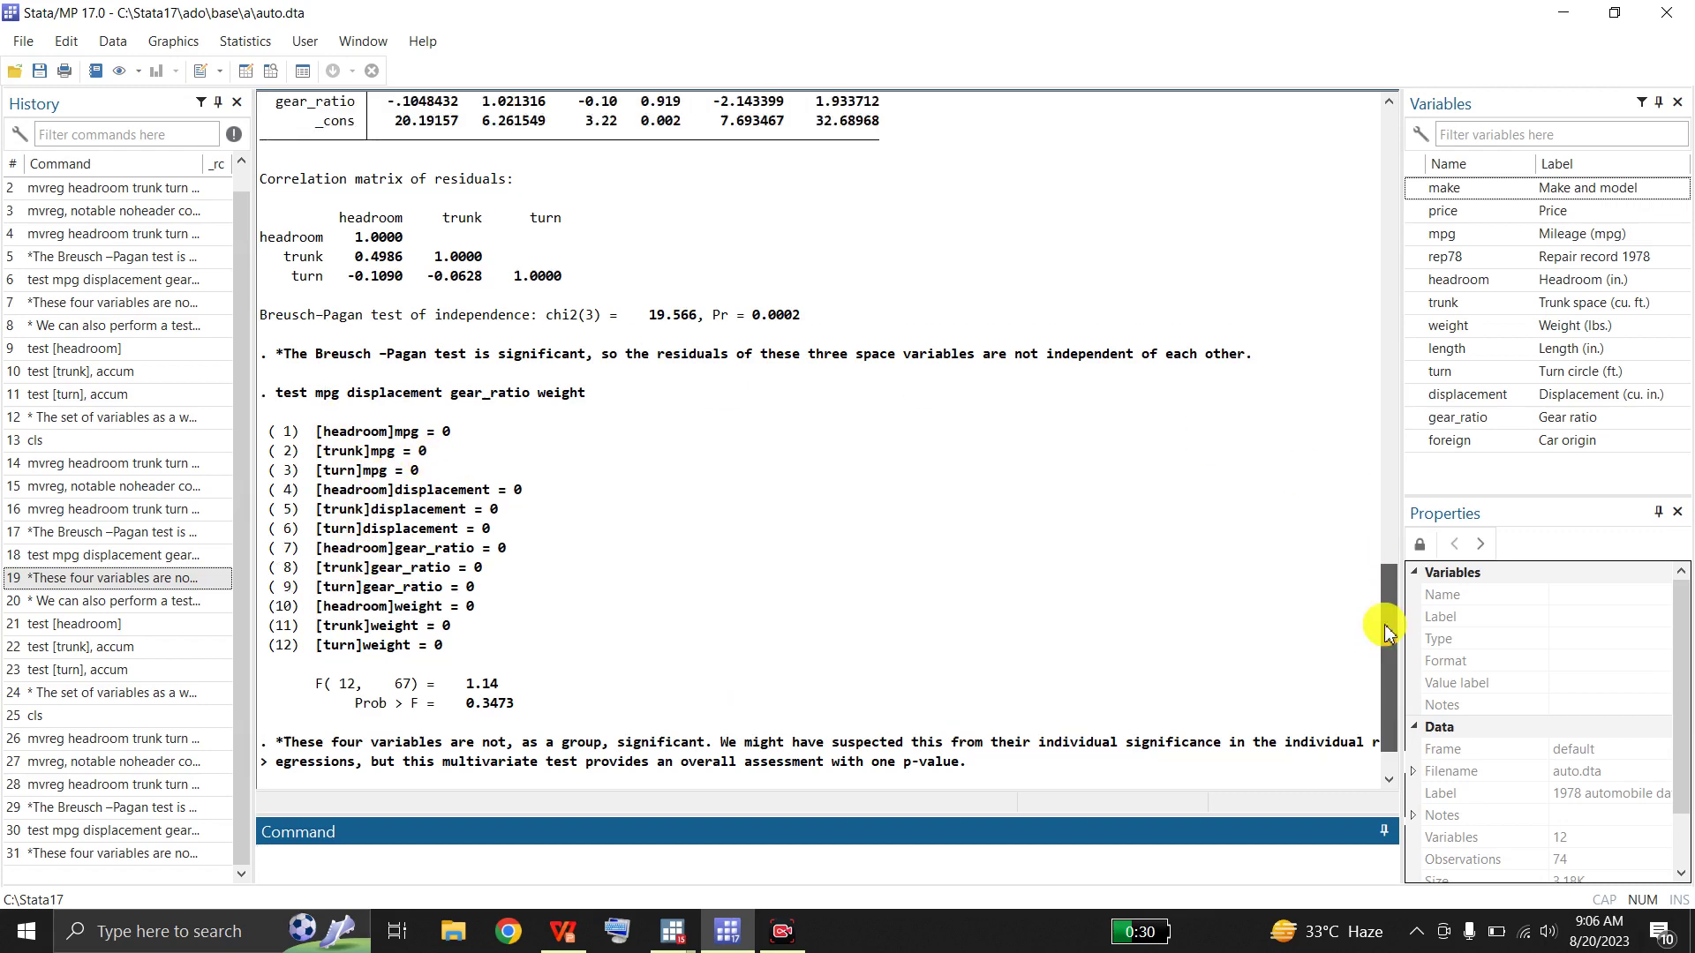
scroll(1370, 520, "up", 2)
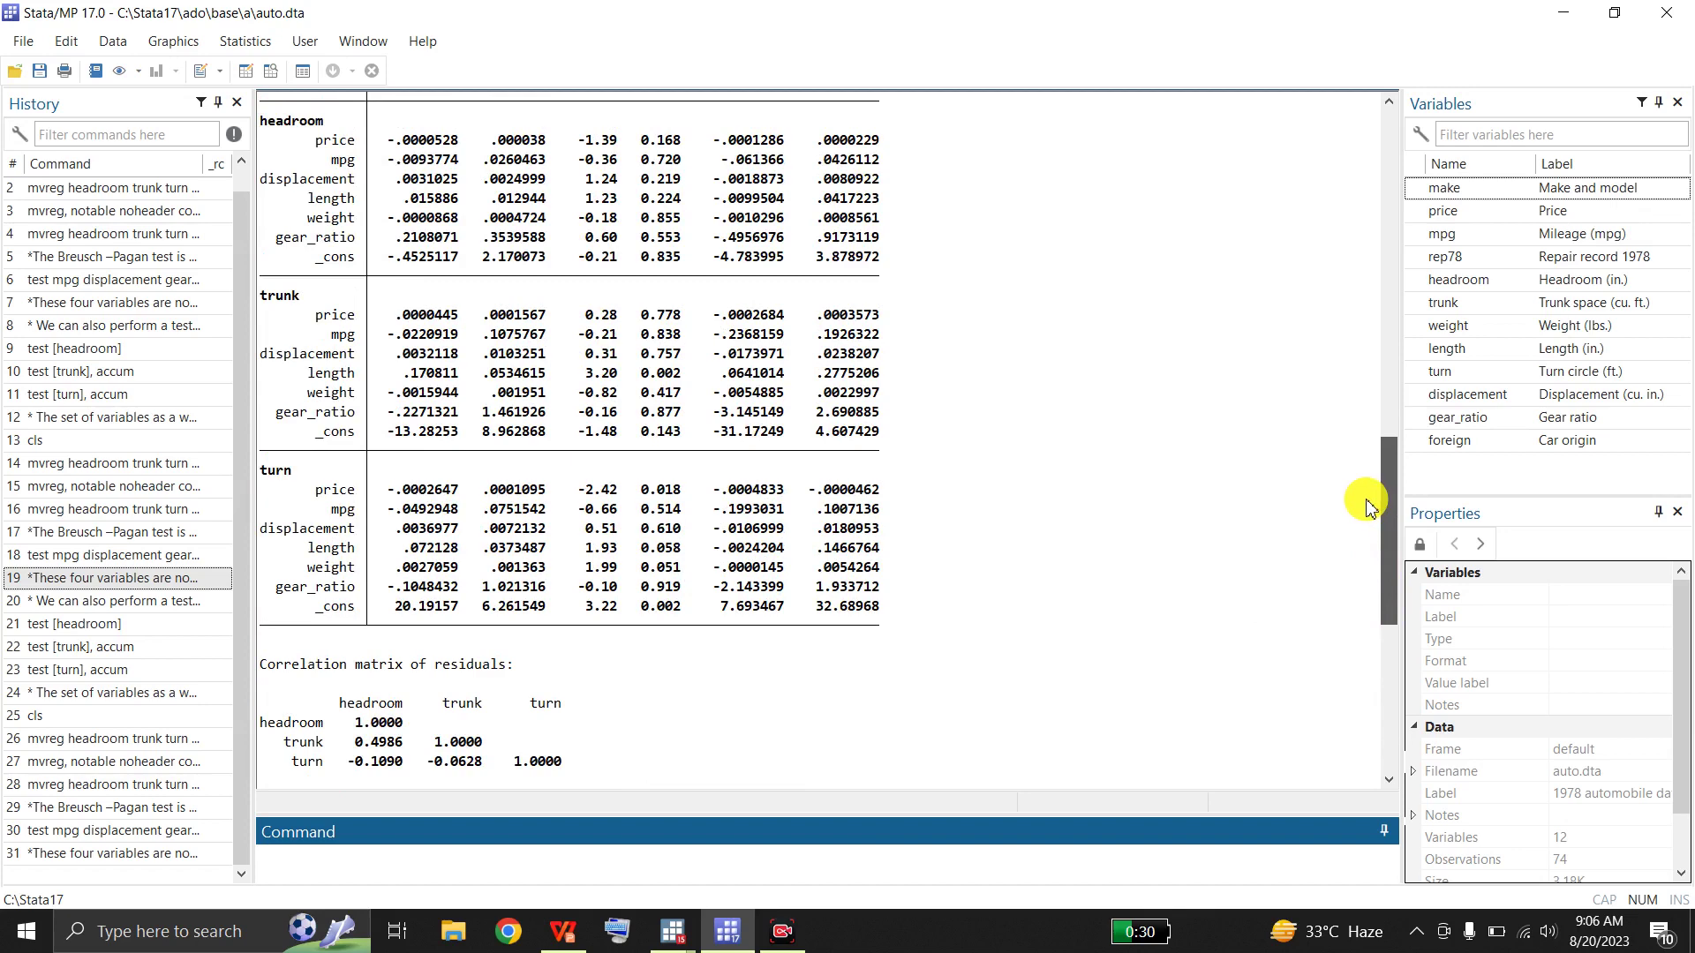
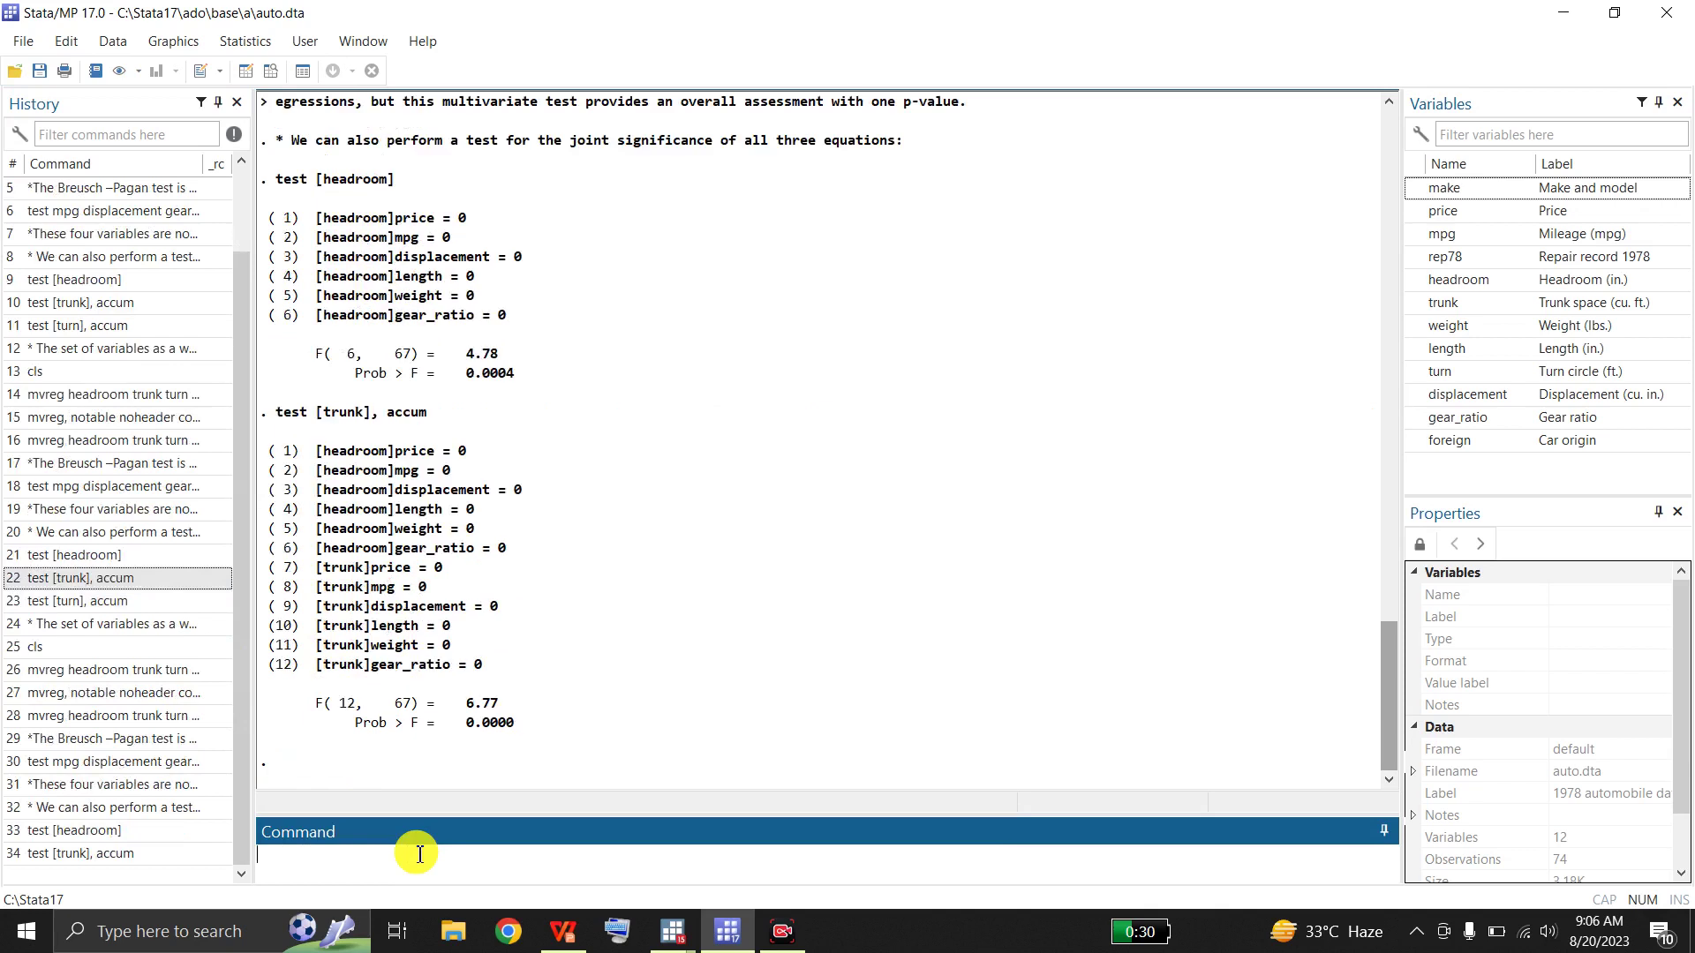
- Rerun the earlier command test [turn], accum to add the turn equation to the accumulated joint test
left_click(133, 603)
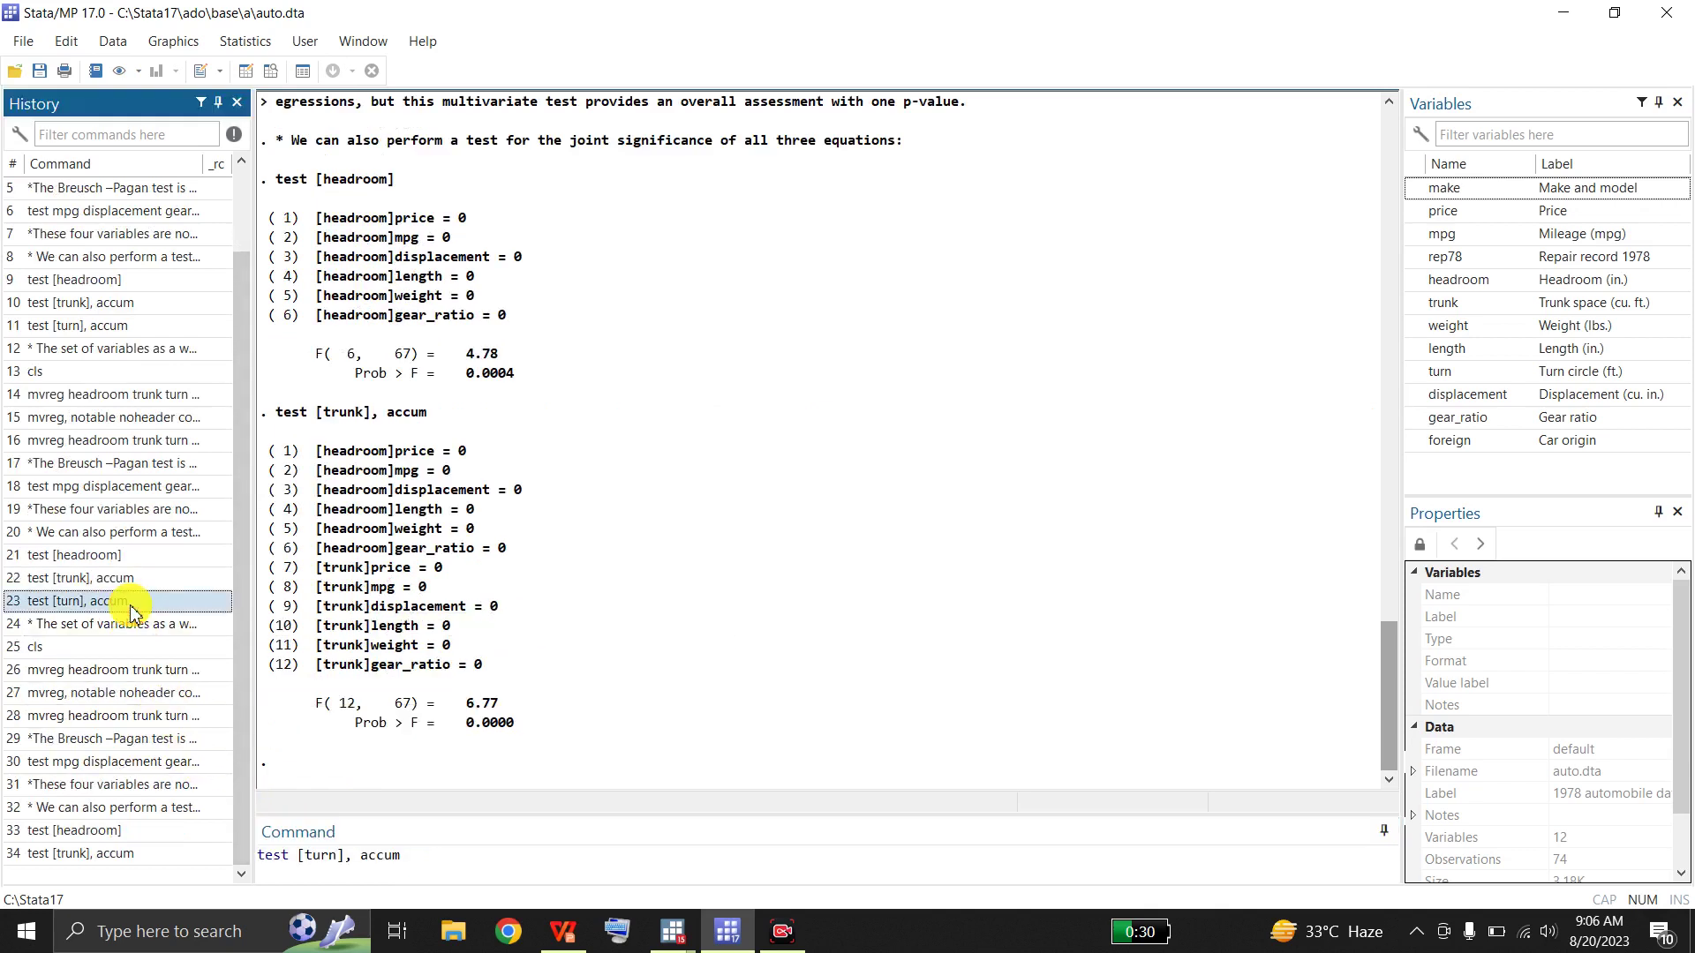
left_click(421, 856)
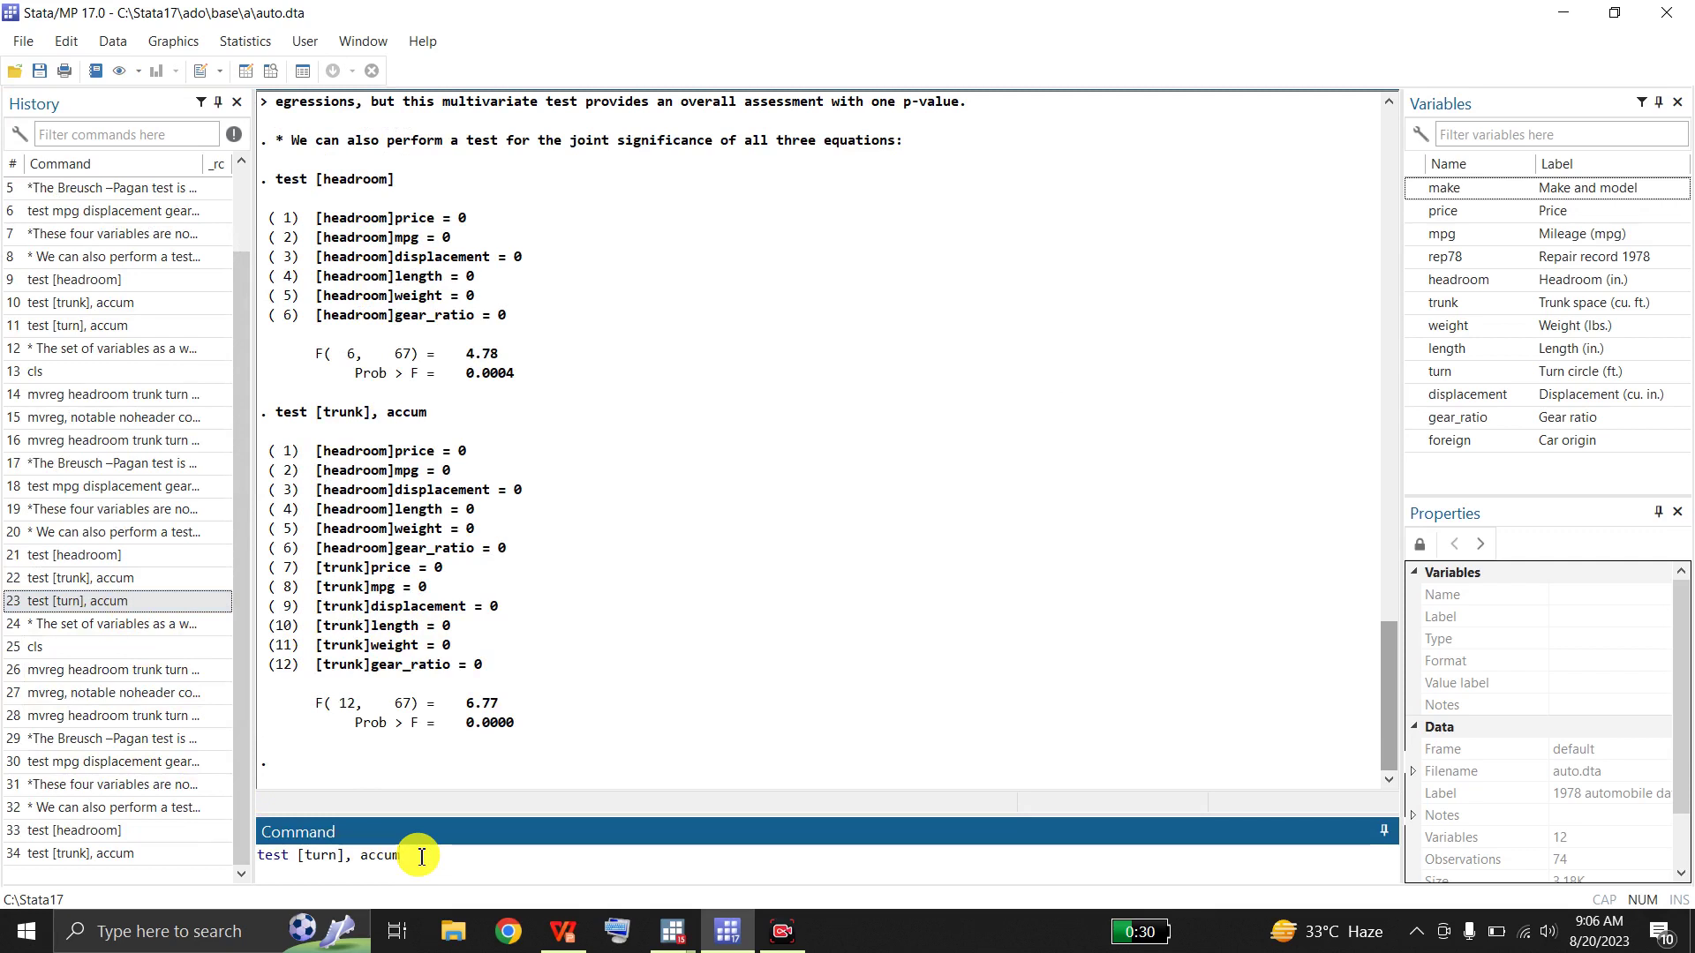
key("Return")
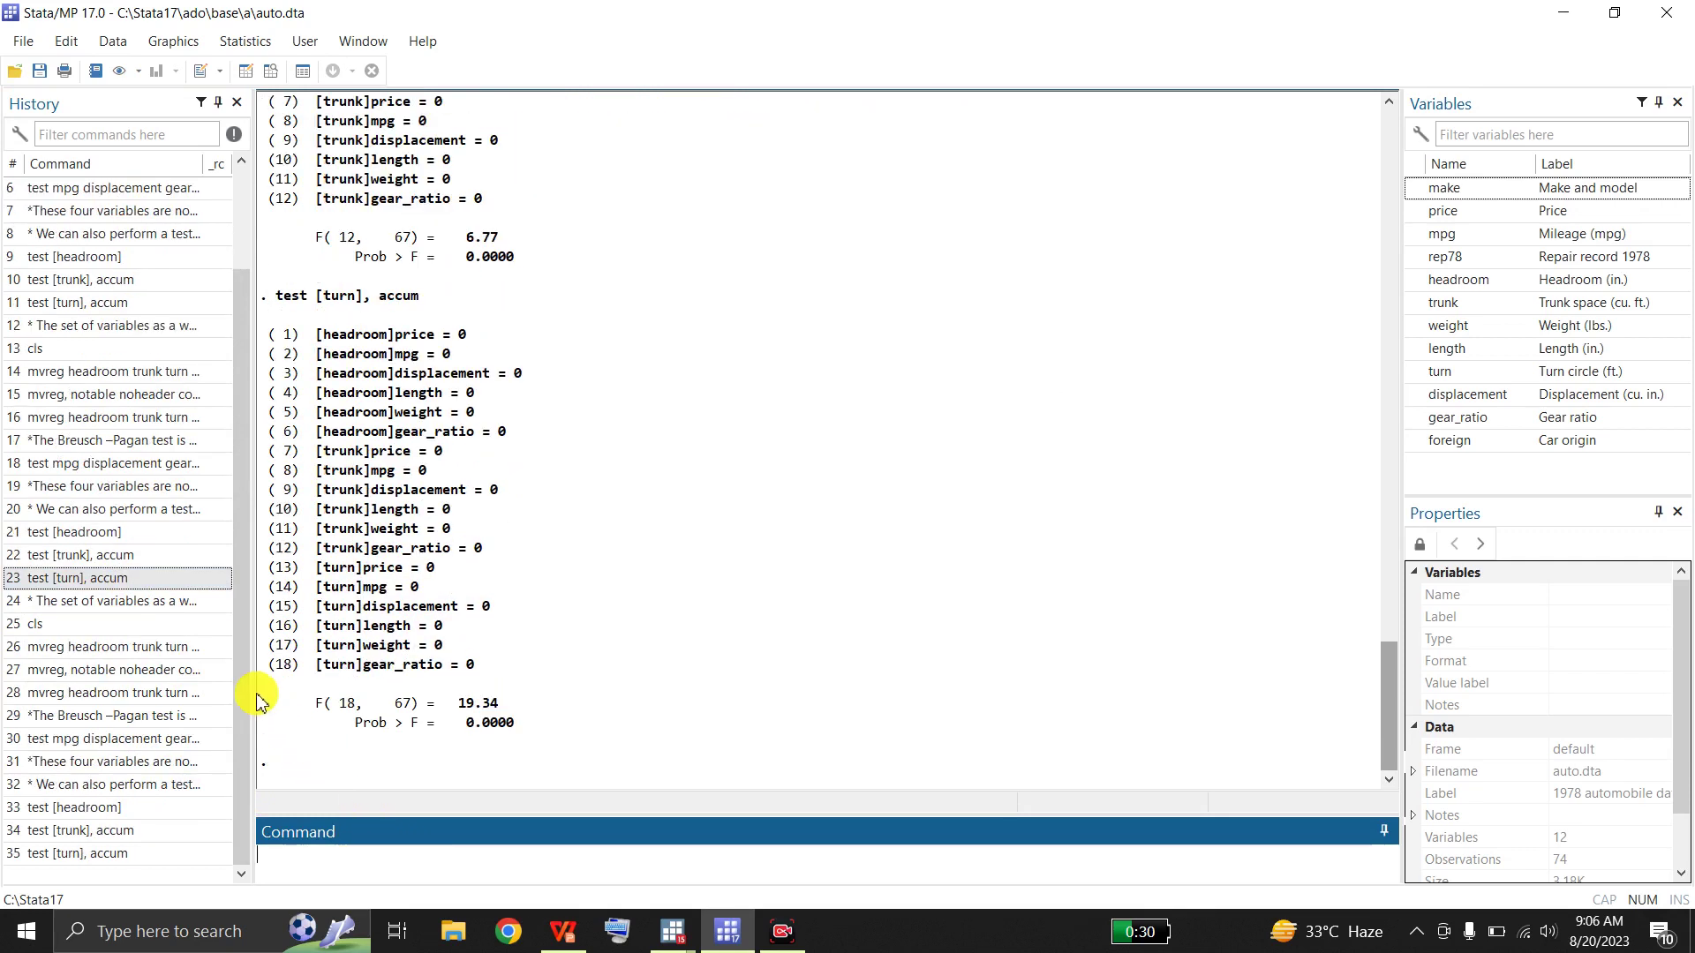
- Resubmit the earlier comment starting "* The set of variables as a whole is strongly significant" and recheck the individual equations in the mvreg output
left_click(168, 609)
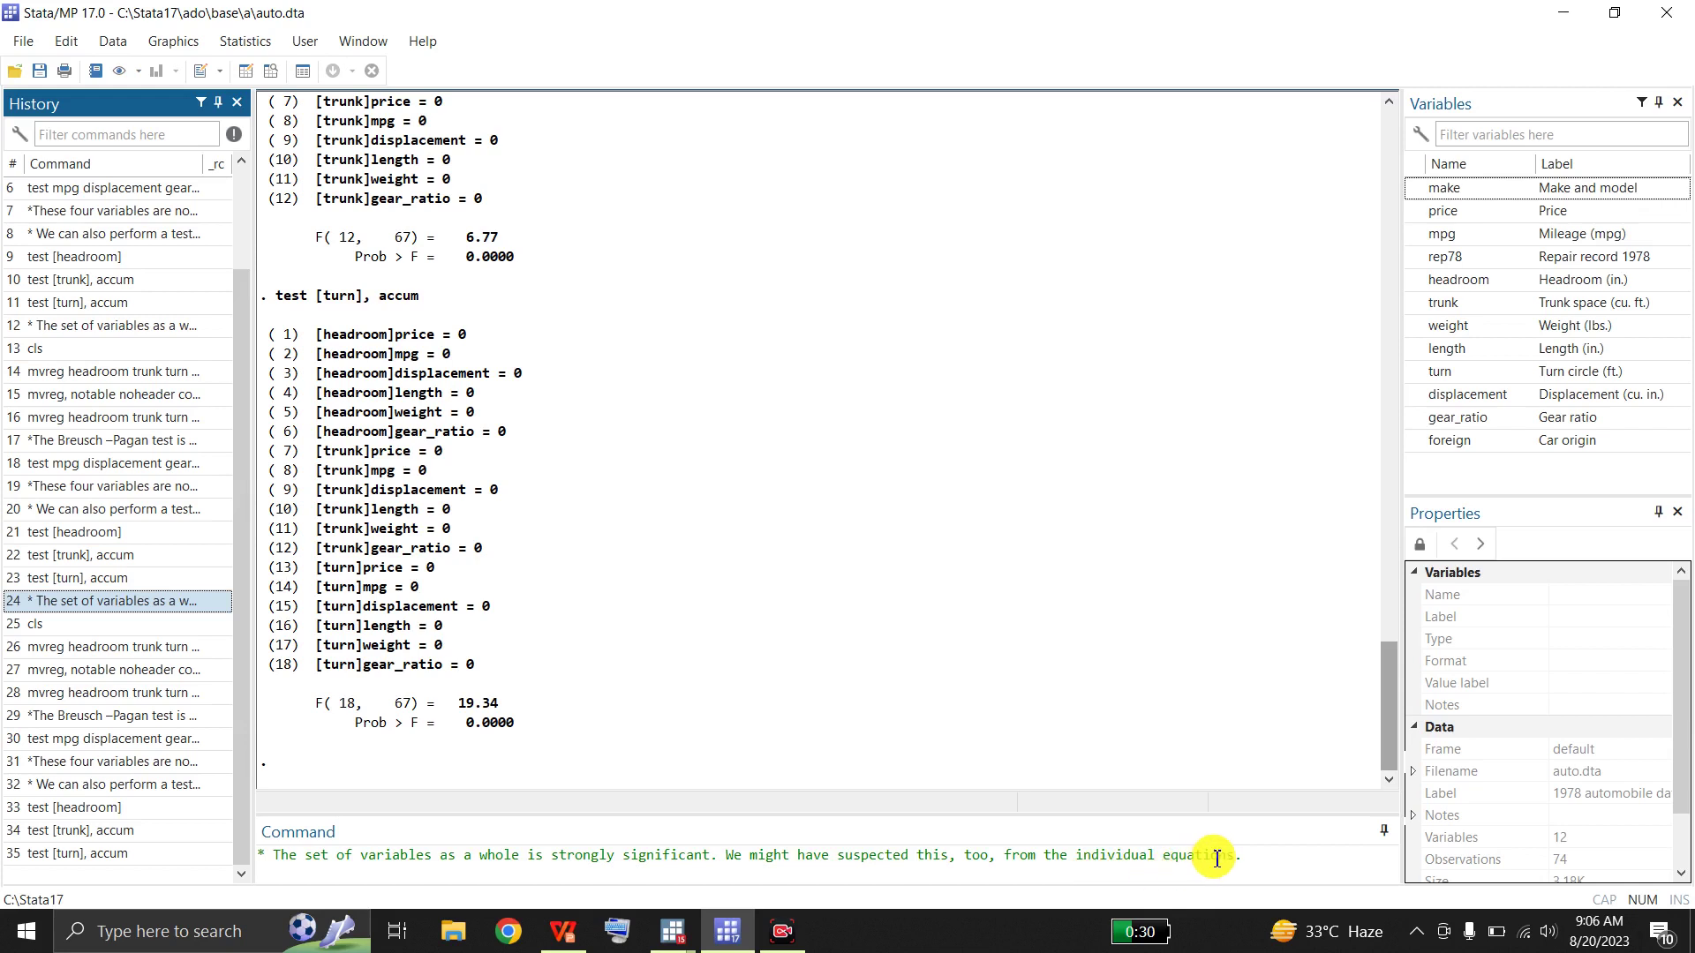
left_click(1255, 858)
key("Return")
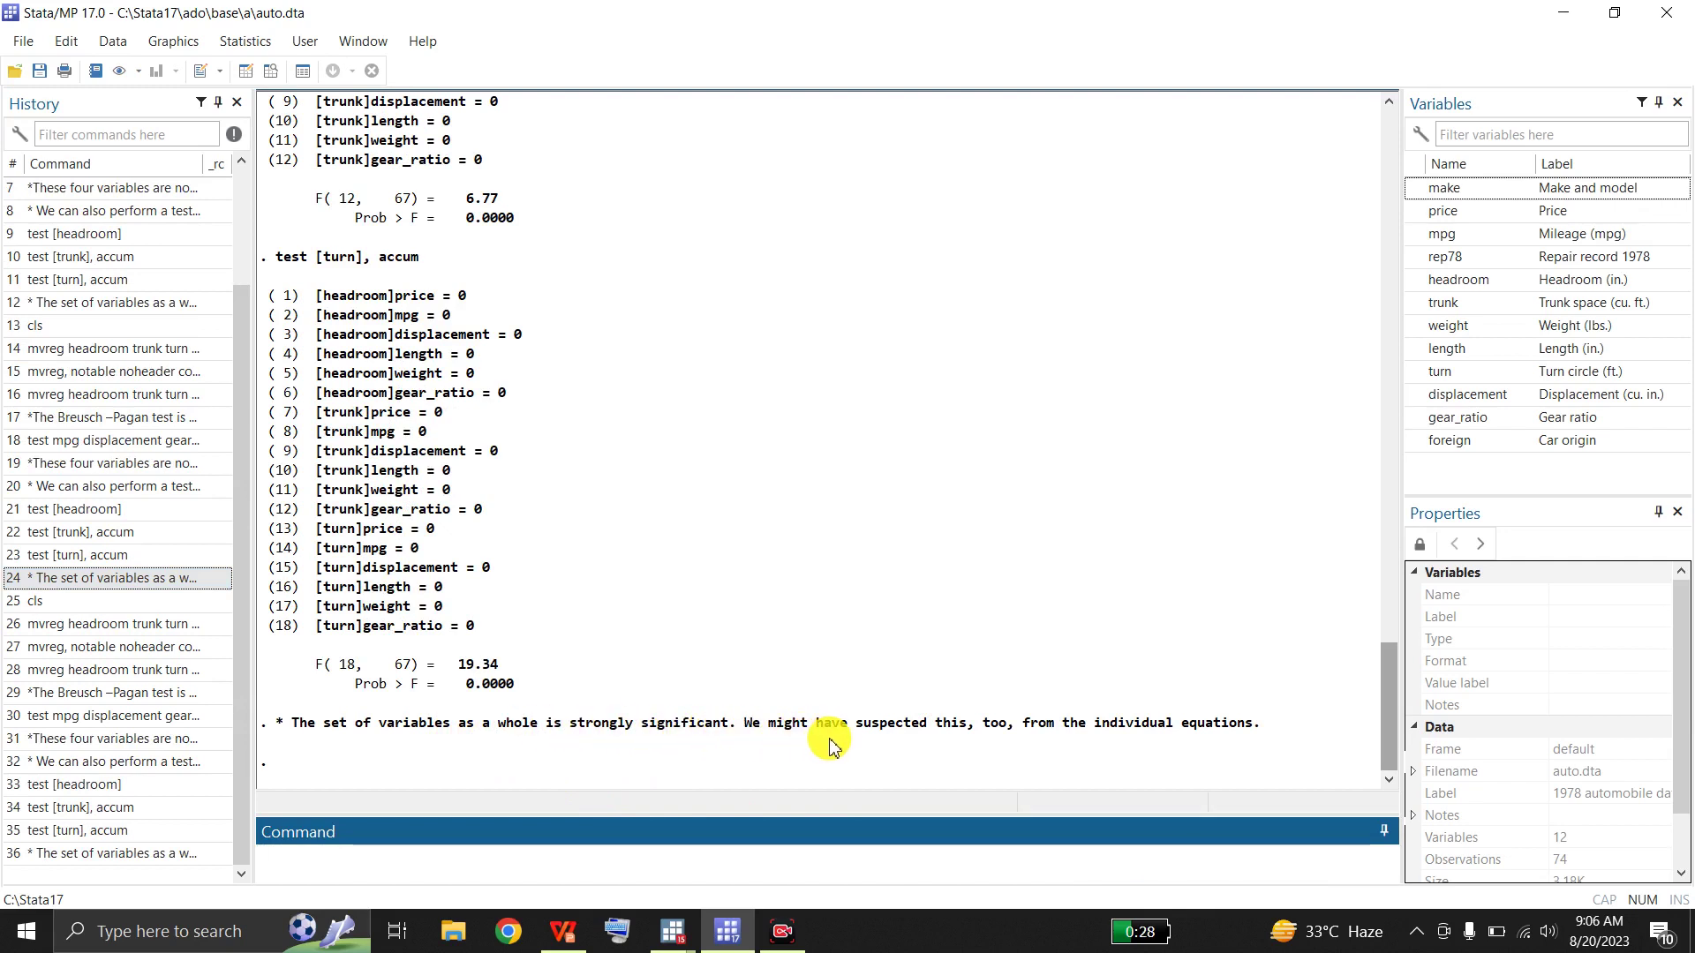
left_click_drag(1391, 722, 1304, 374)
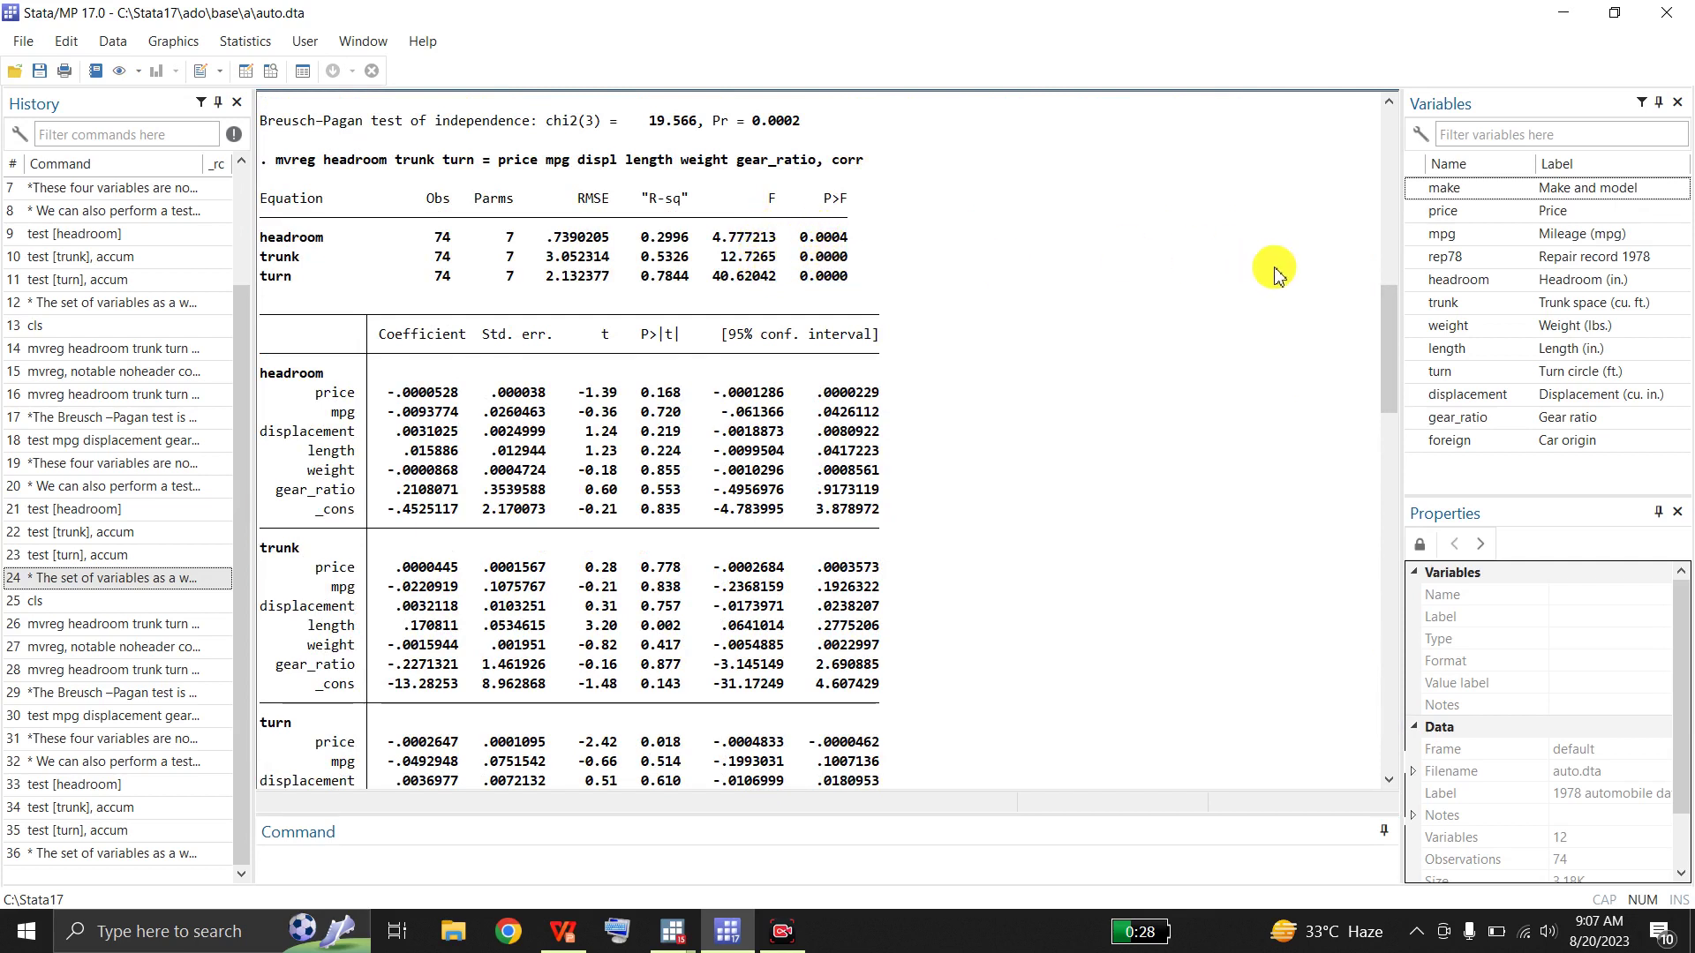
left_click_drag(1389, 353, 1398, 711)
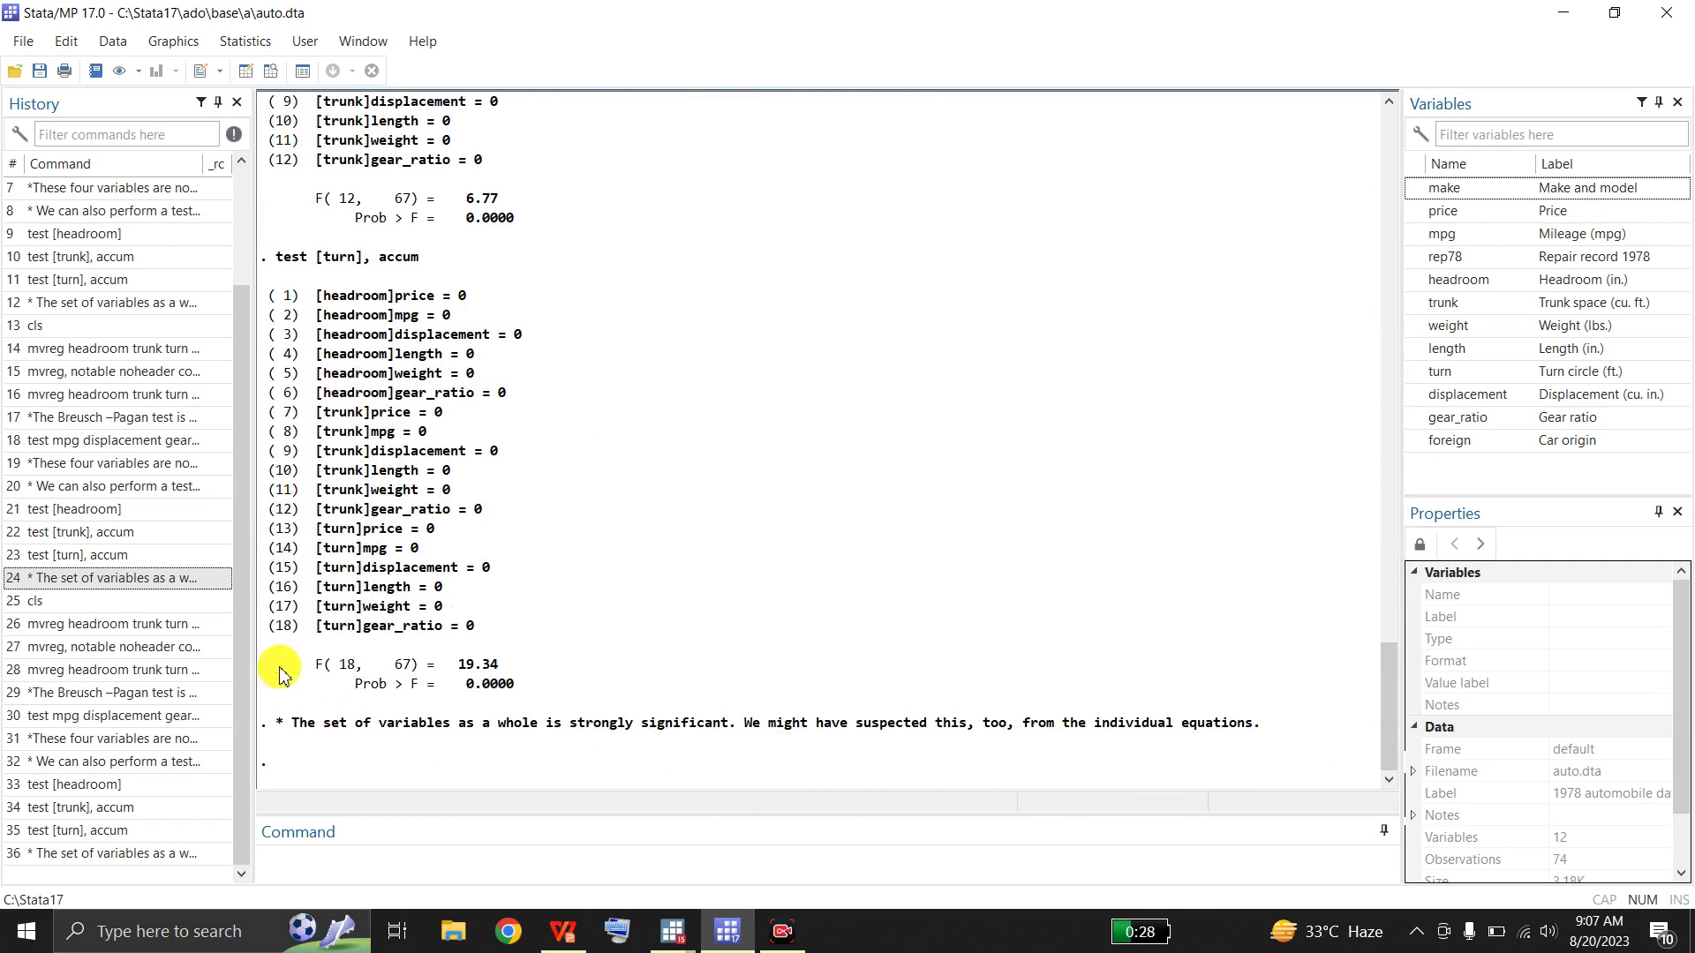
- Resubmit the earlier comment "* We can also perform a test for the joint significance of all three equations:"
left_click(169, 491)
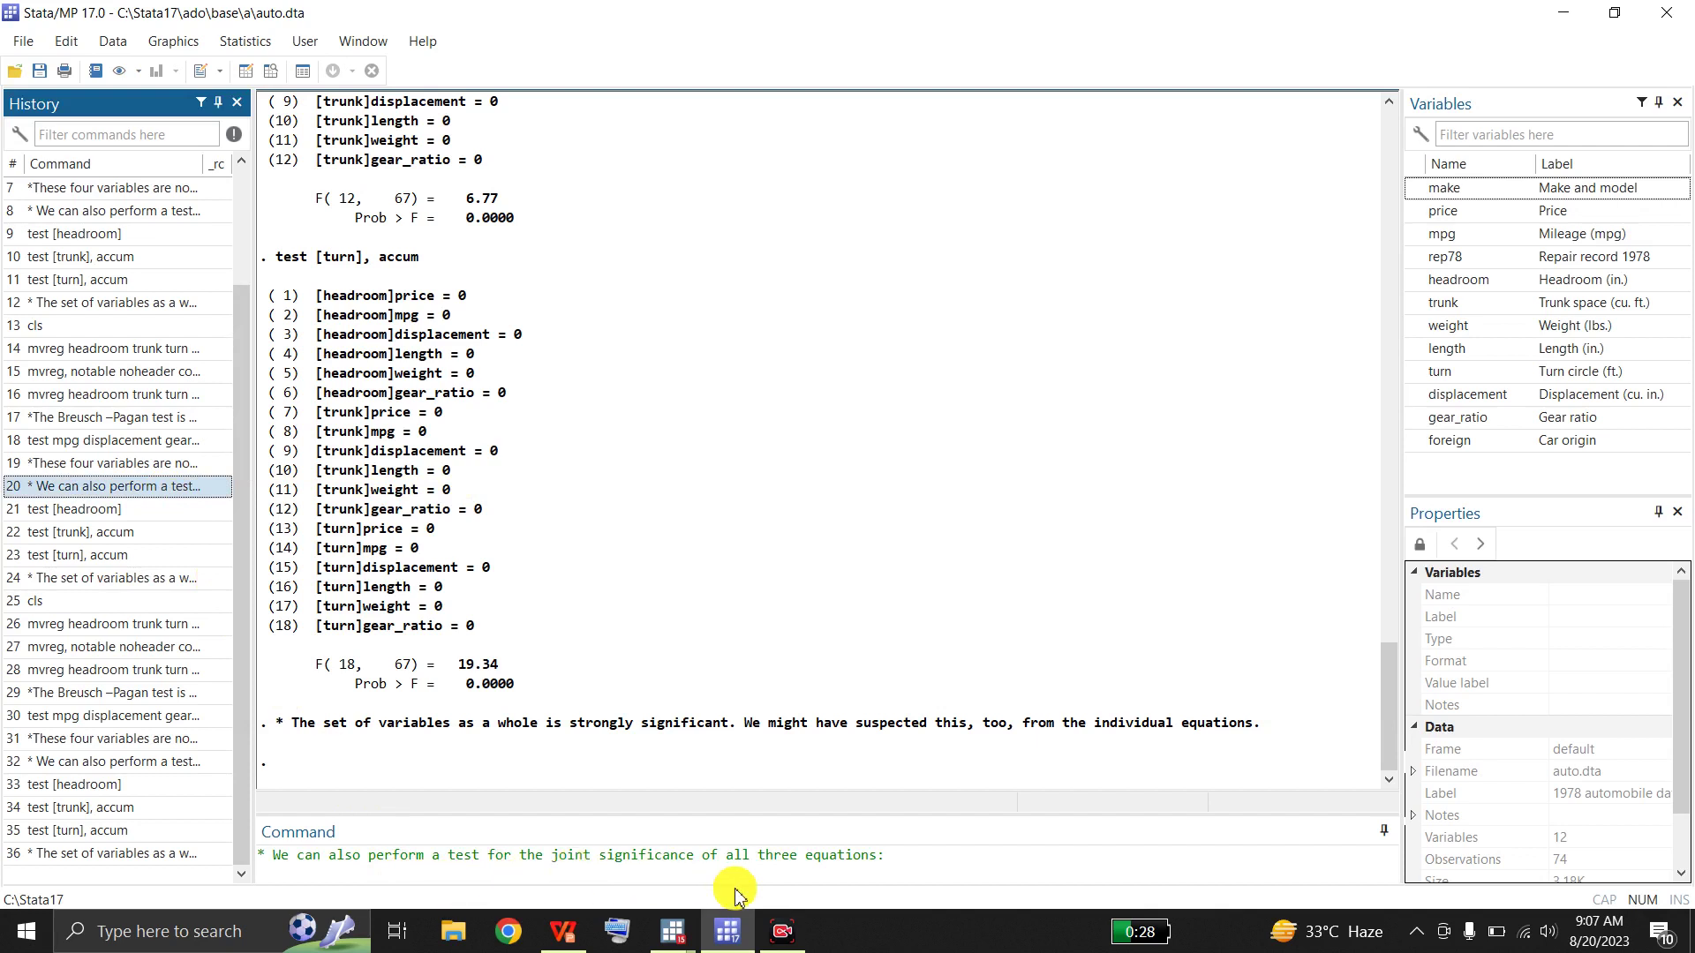
left_click(891, 862)
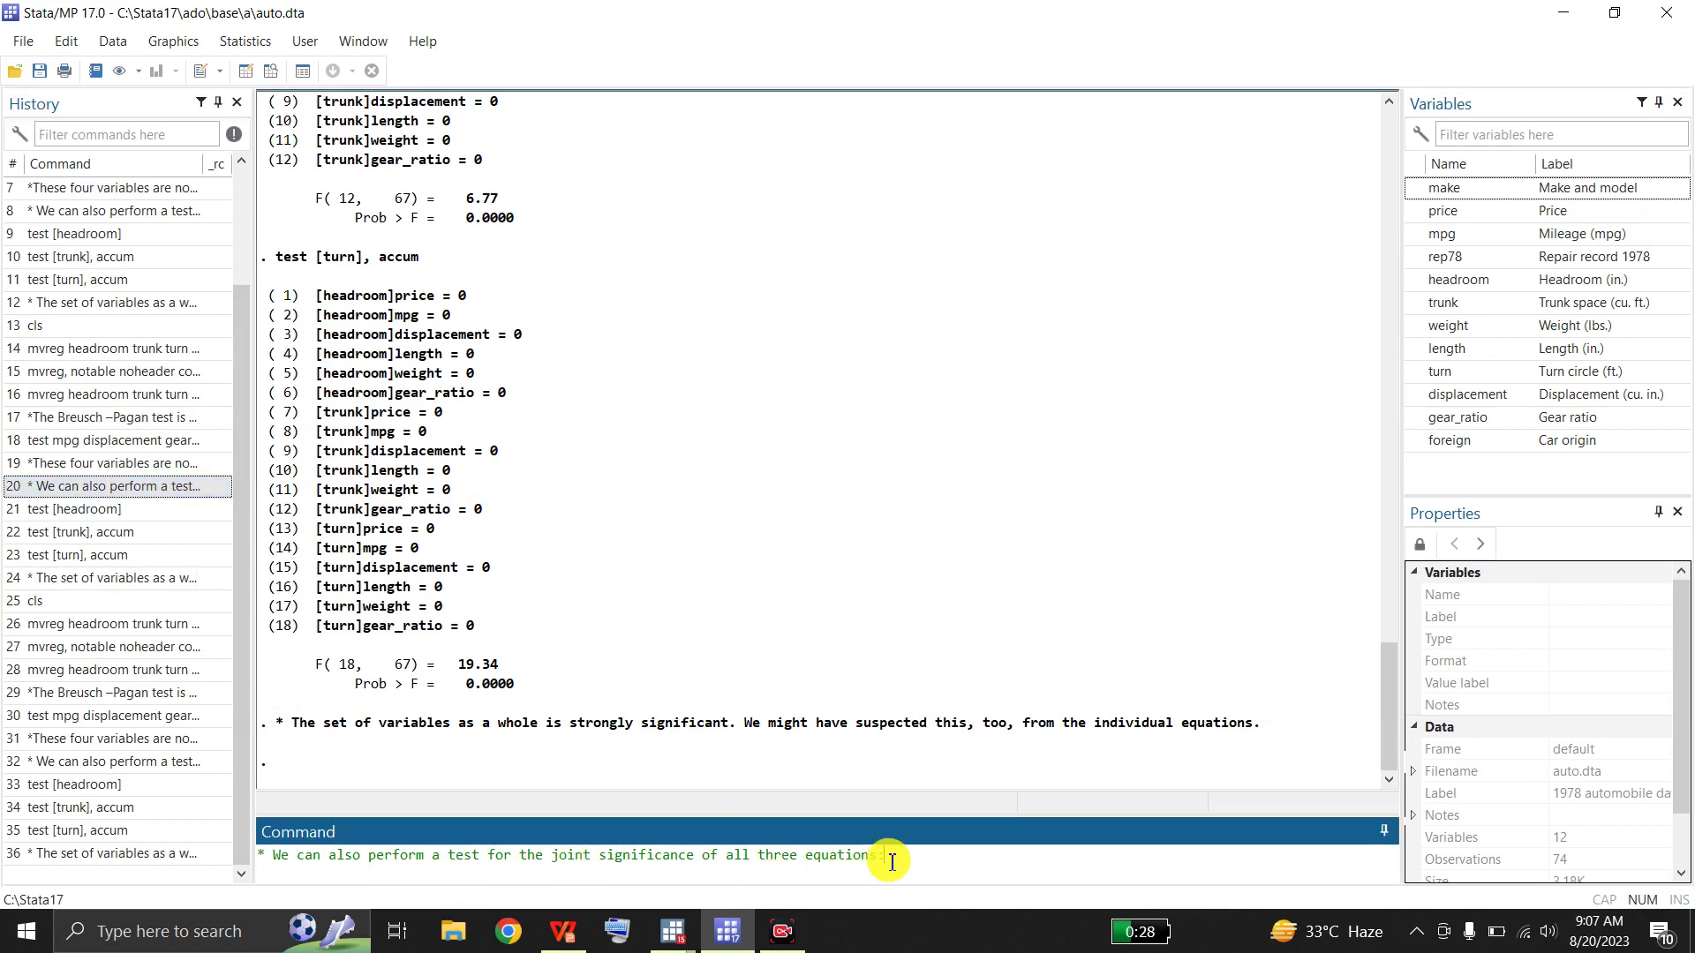
key("Return")
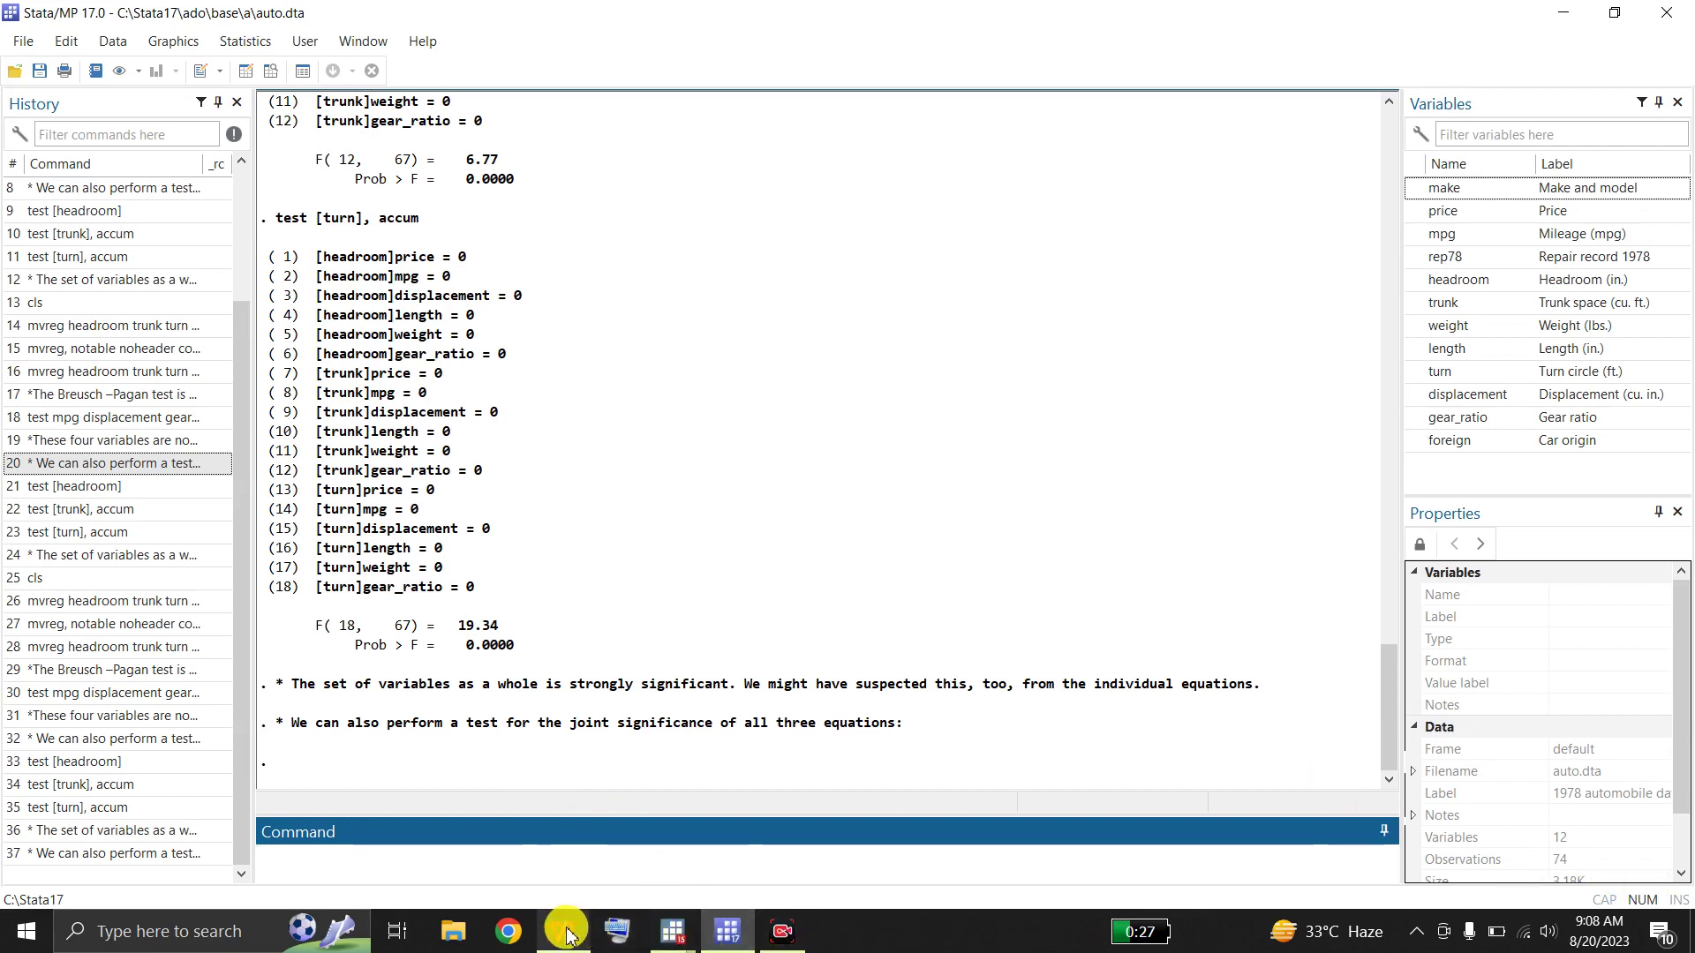
- Switch to the WPS Office presentation, start the slide show from the "Go to Data File" slide and advance past "MVREG: Example" to the YouTube channel slide
mouse_move(565, 933)
left_click(578, 881)
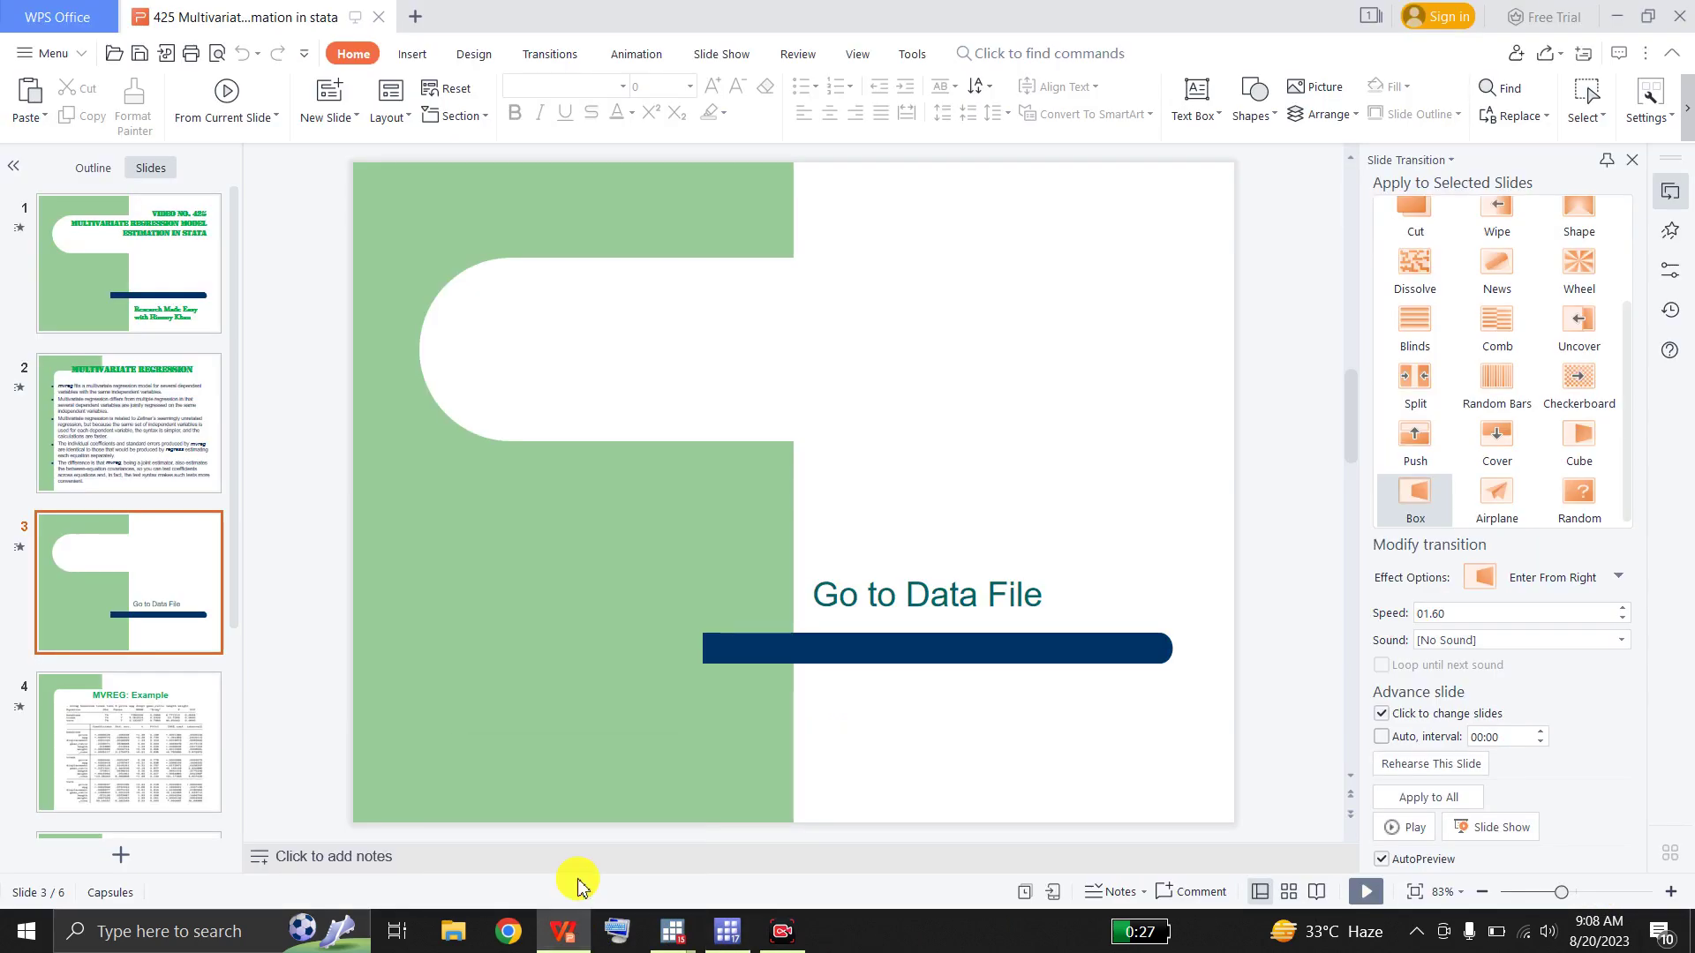
left_click(1372, 904)
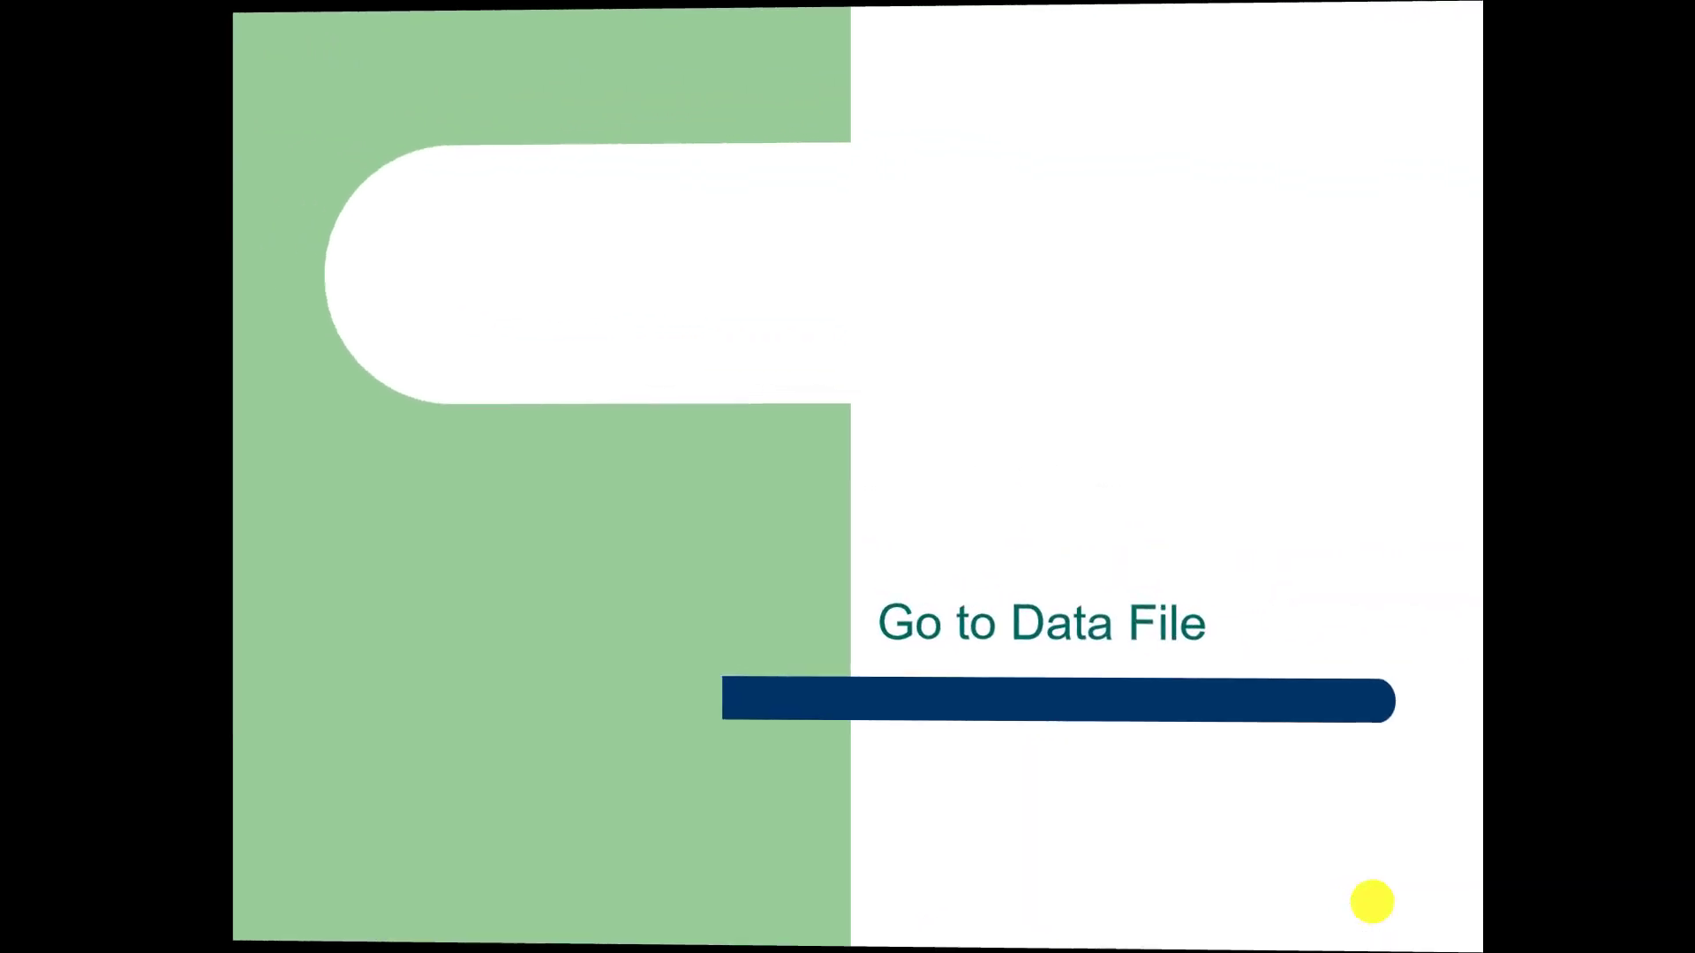
key("Right")
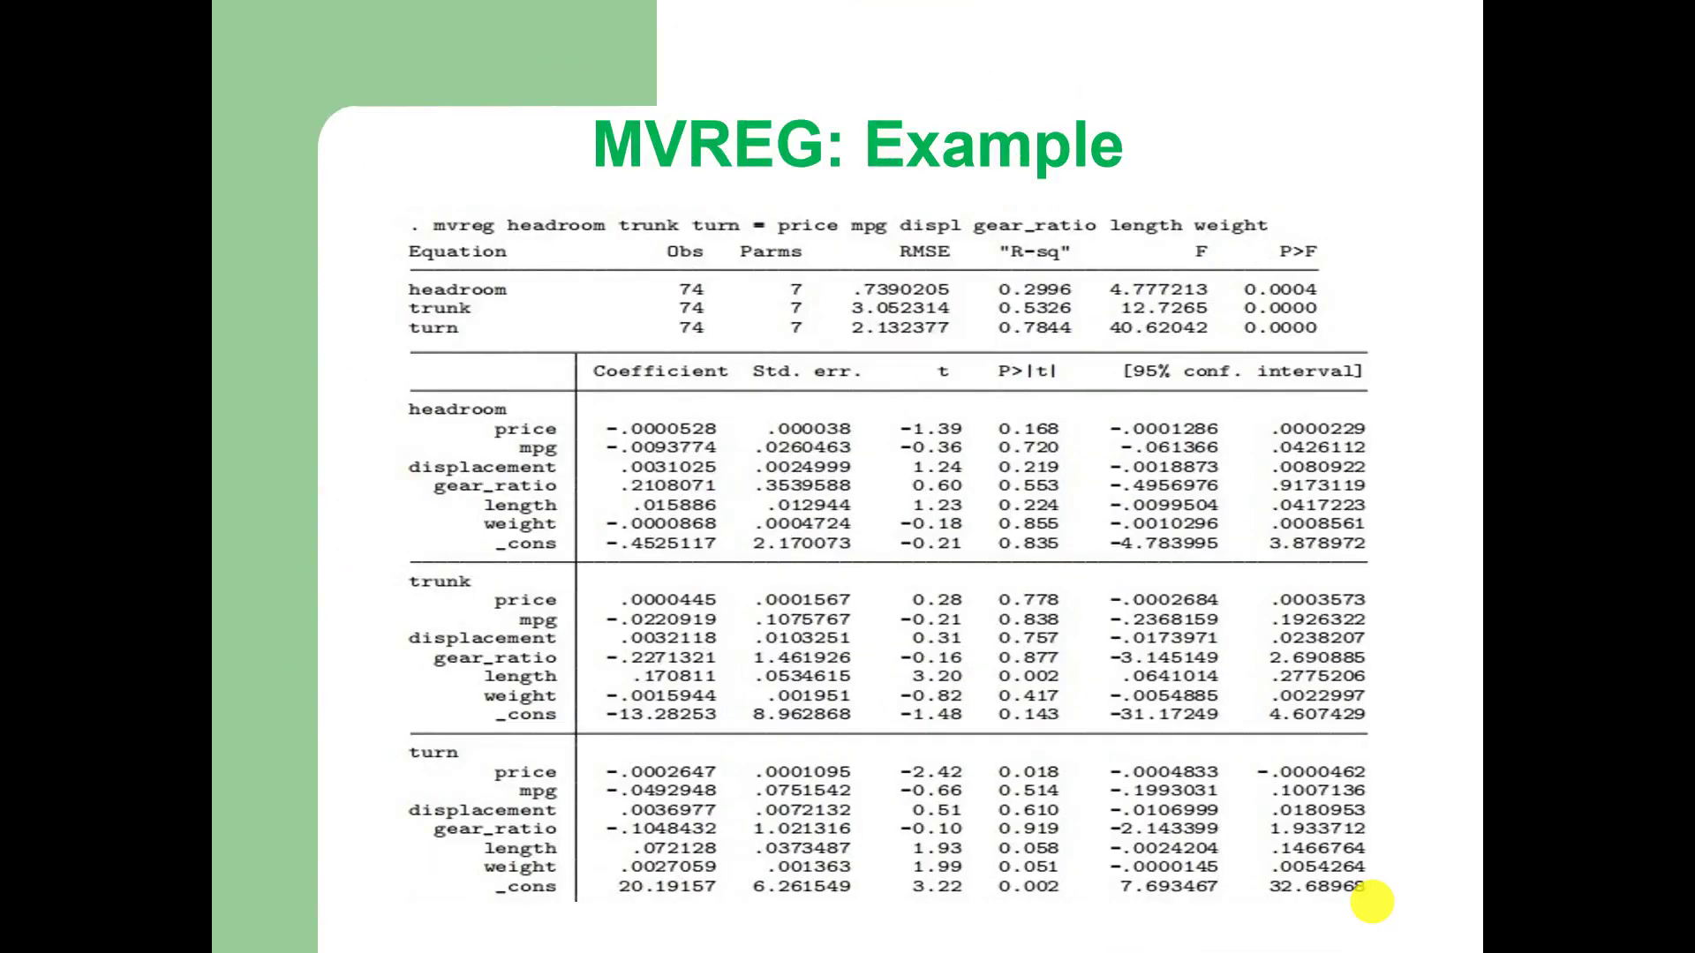
key("Right")
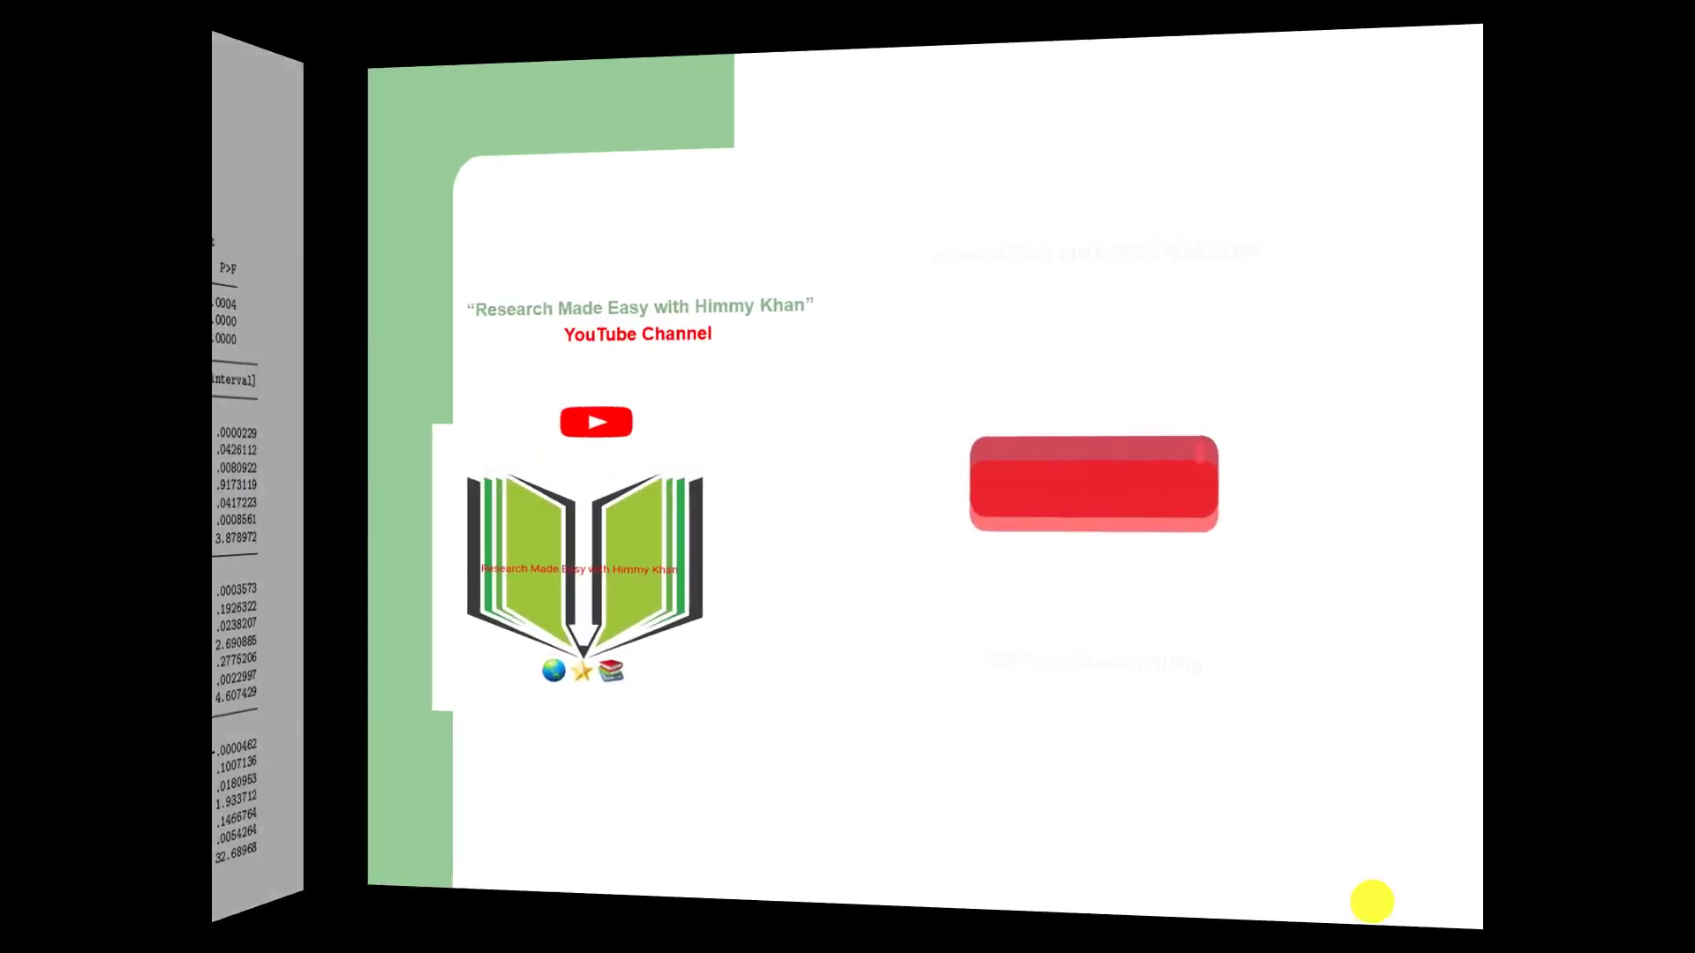